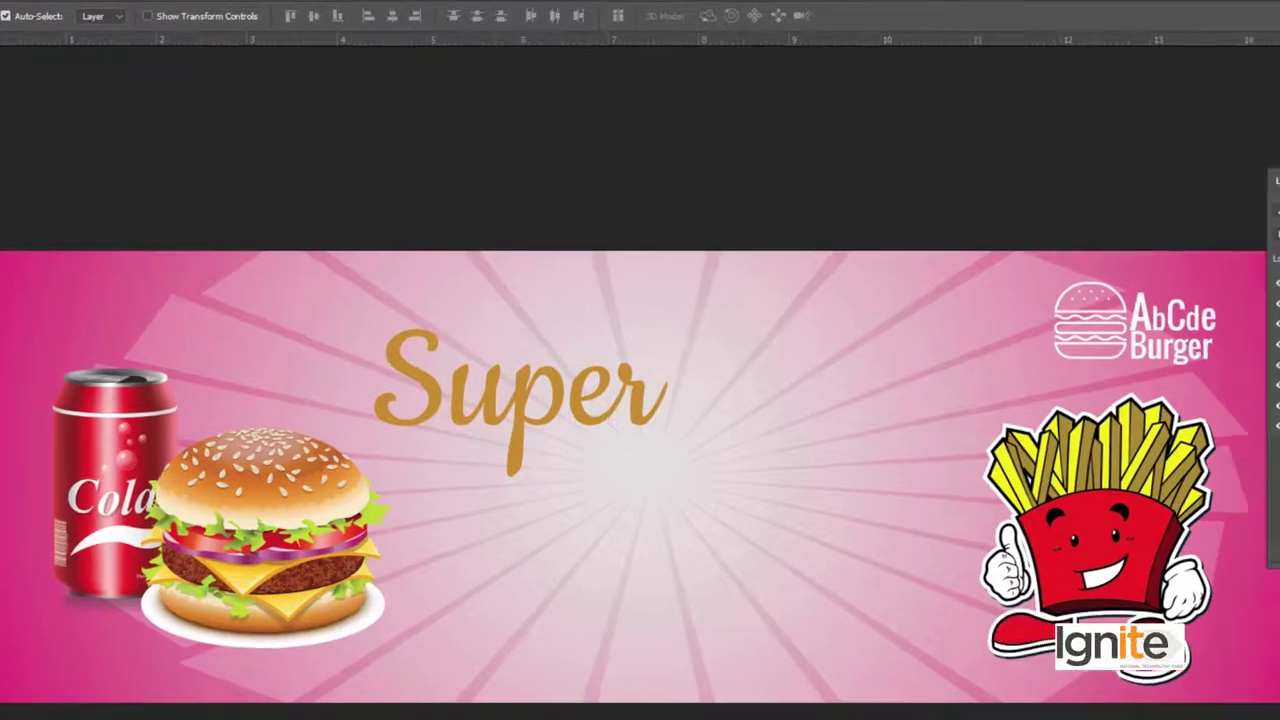
# Add a white stroke layer style to the Super text, positioned outside with a size of 20 px
pyautogui.rightClick(965, 153)
pyautogui.click(460, 124)
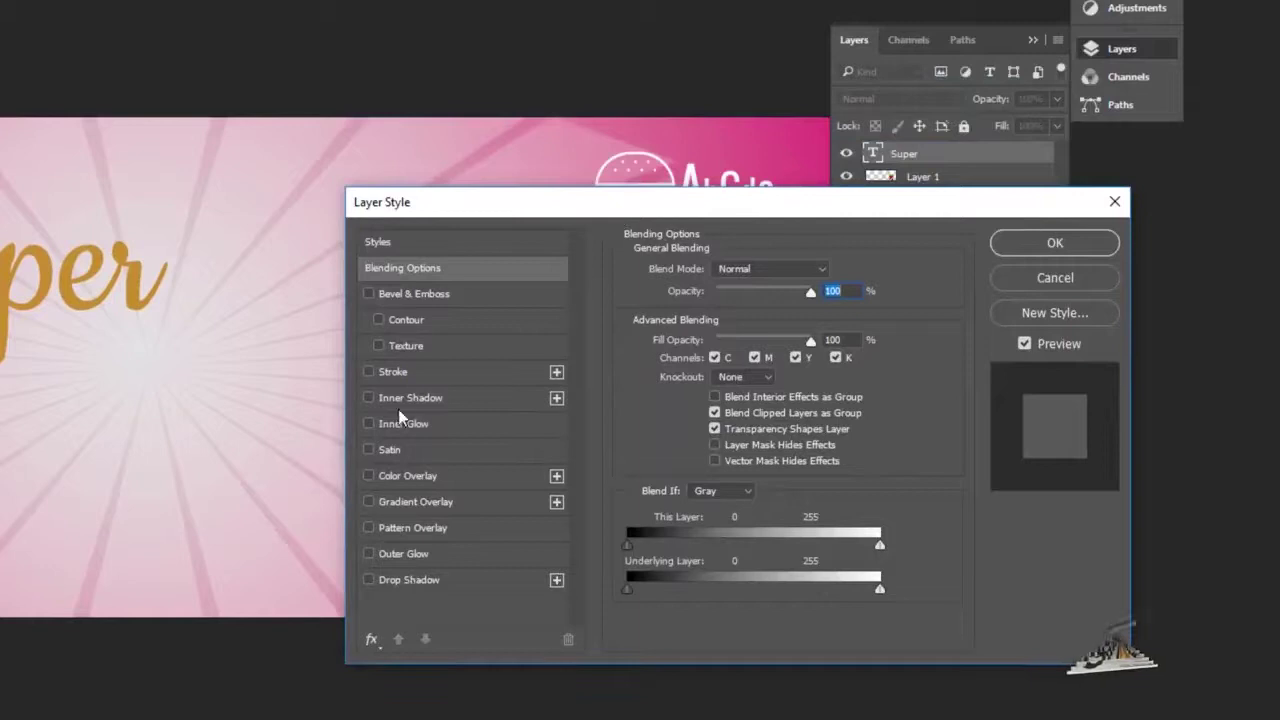
pyautogui.click(398, 375)
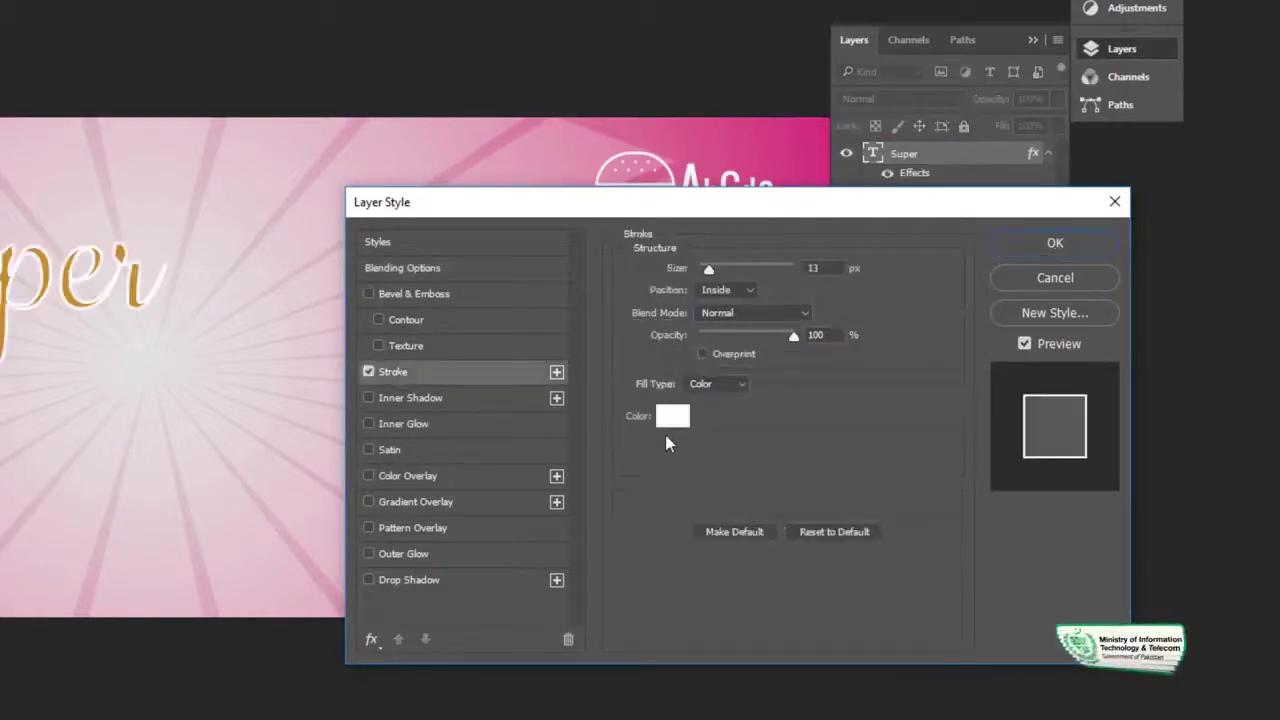
pyautogui.click(728, 289)
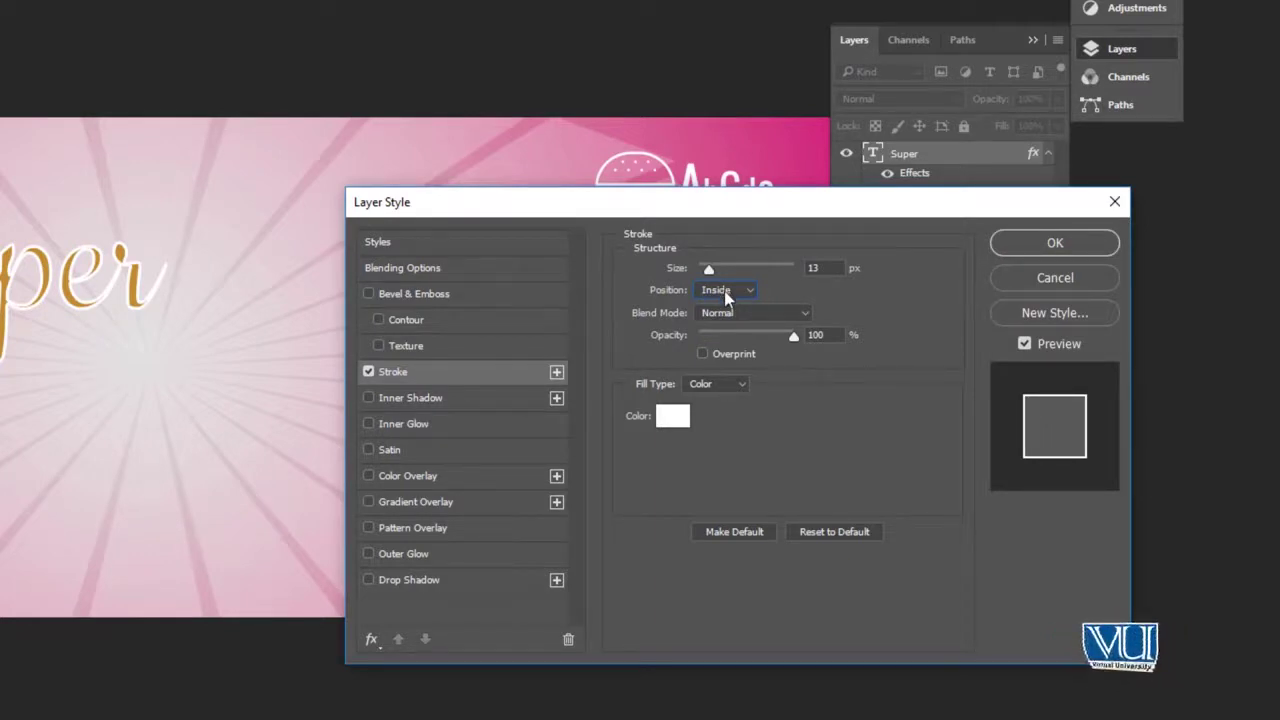
pyautogui.click(726, 295)
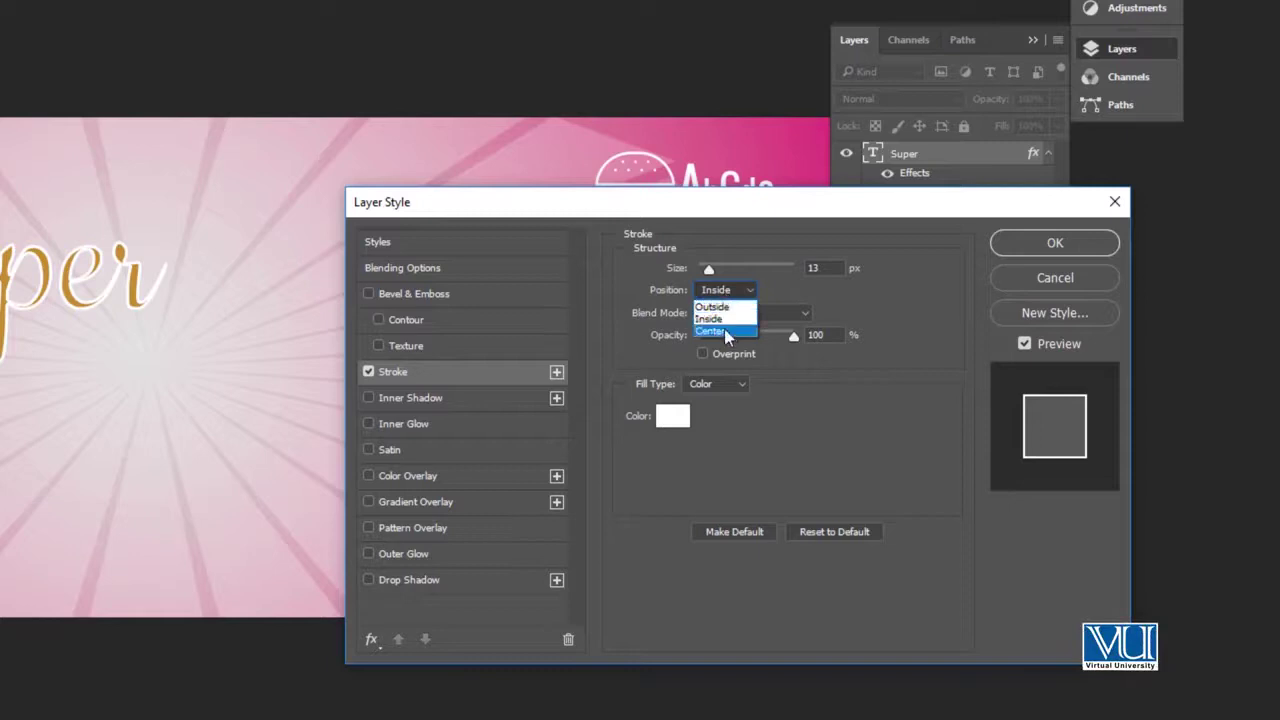
pyautogui.click(718, 306)
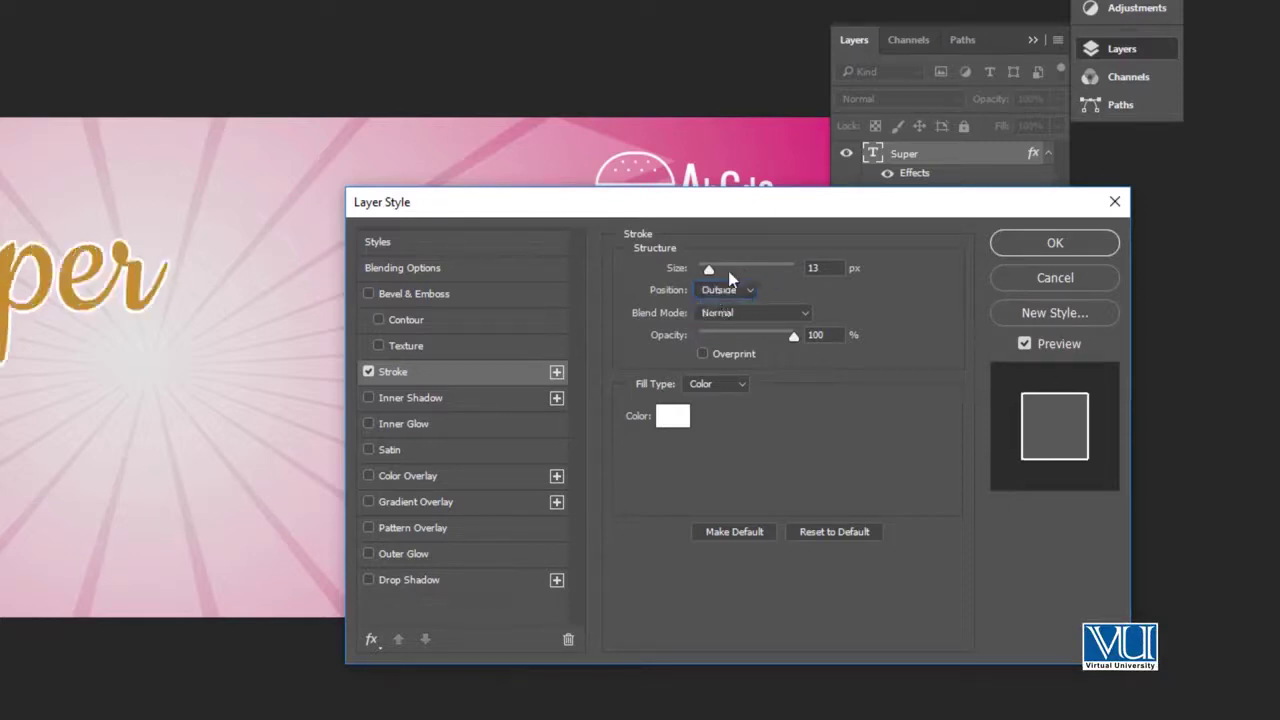
pyautogui.moveTo(707, 273); pyautogui.dragTo(714, 276)
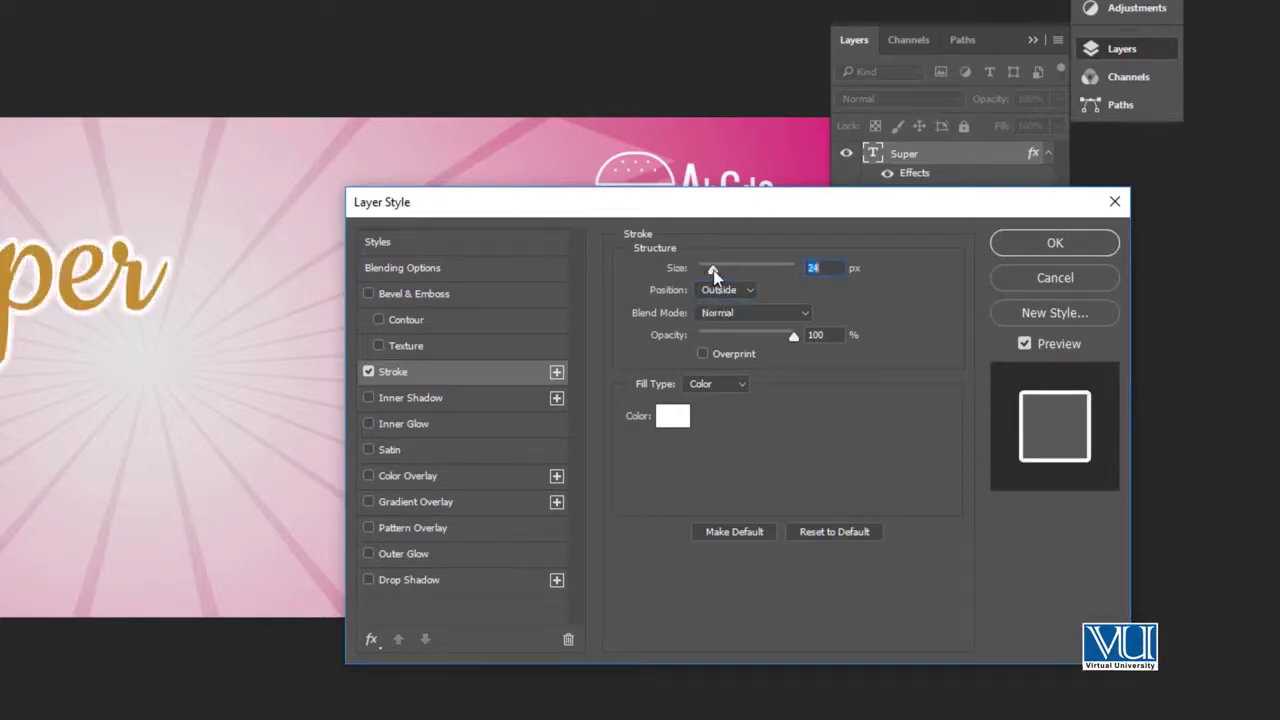
pyautogui.write('20')
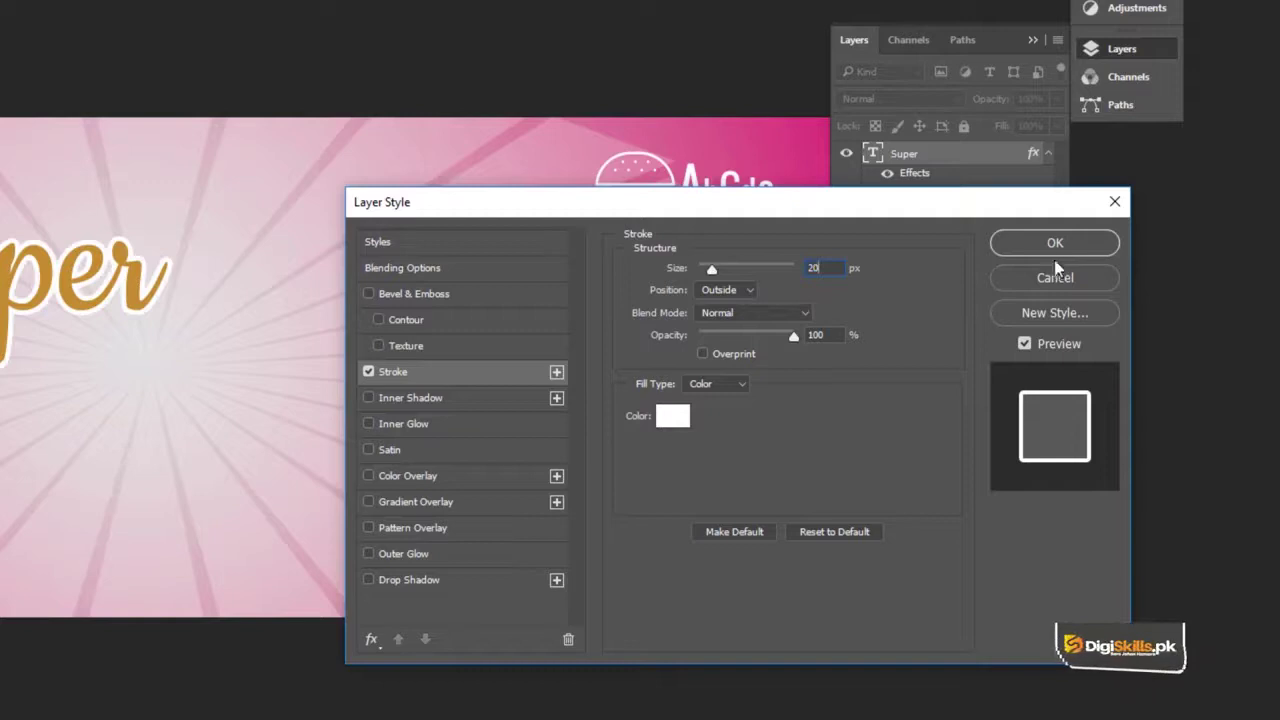
pyautogui.click(1040, 243)
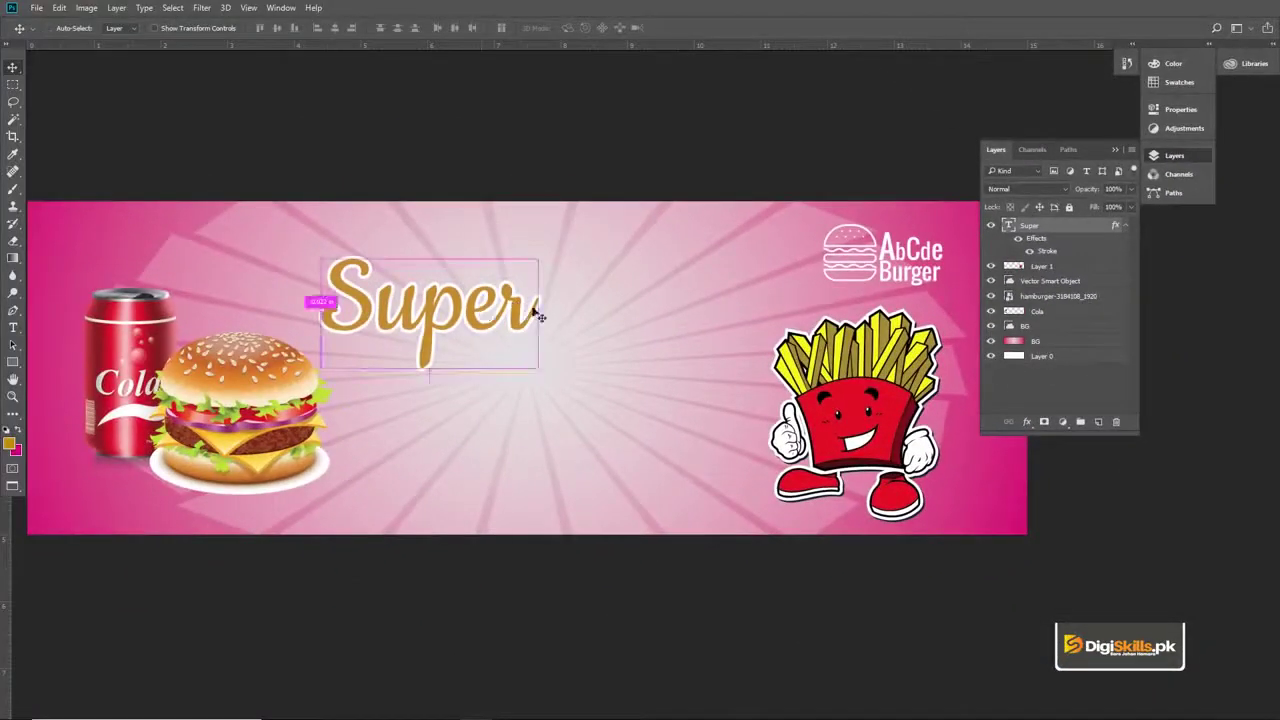
# Duplicate the Super text just below the original and change the copy's wording to "Burger"
pyautogui.moveTo(930, 283); pyautogui.dragTo(633, 328)
pyautogui.moveTo(436, 318); pyautogui.dragTo(463, 414)
pyautogui.press('t')
pyautogui.click(457, 395)
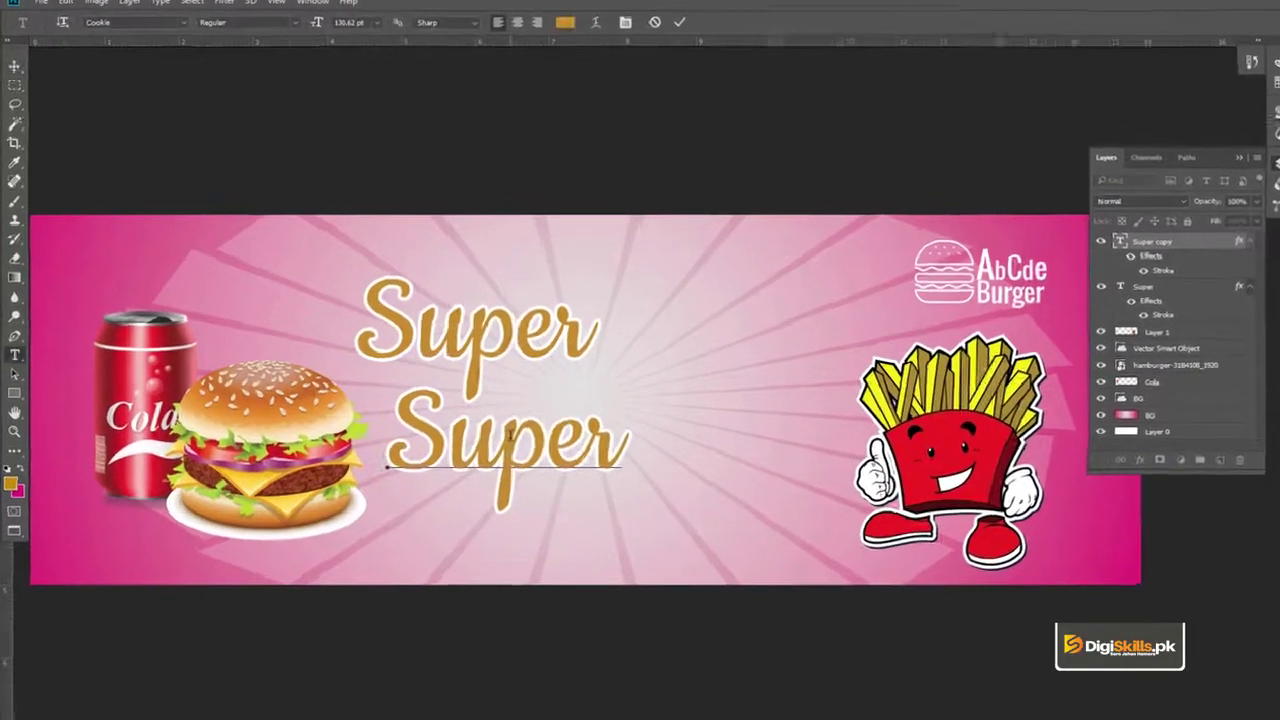
pyautogui.hotkey('ctrl', 'a')
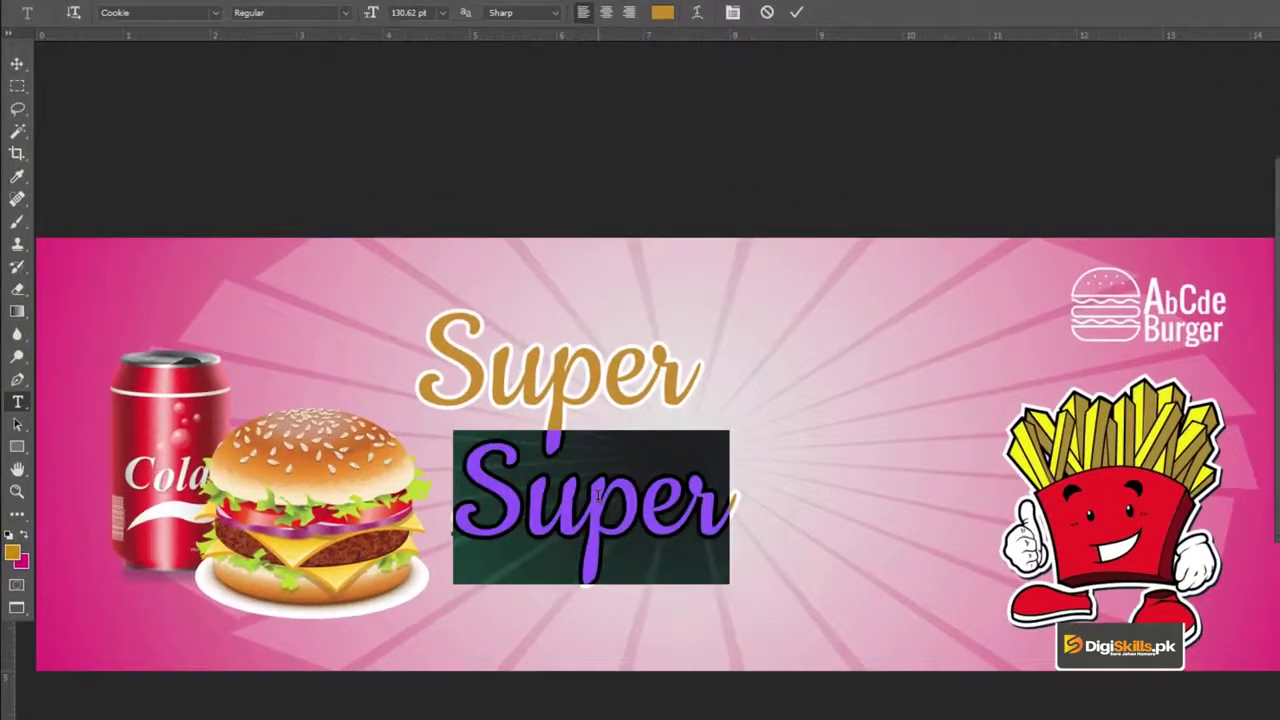
pyautogui.write('Burger')
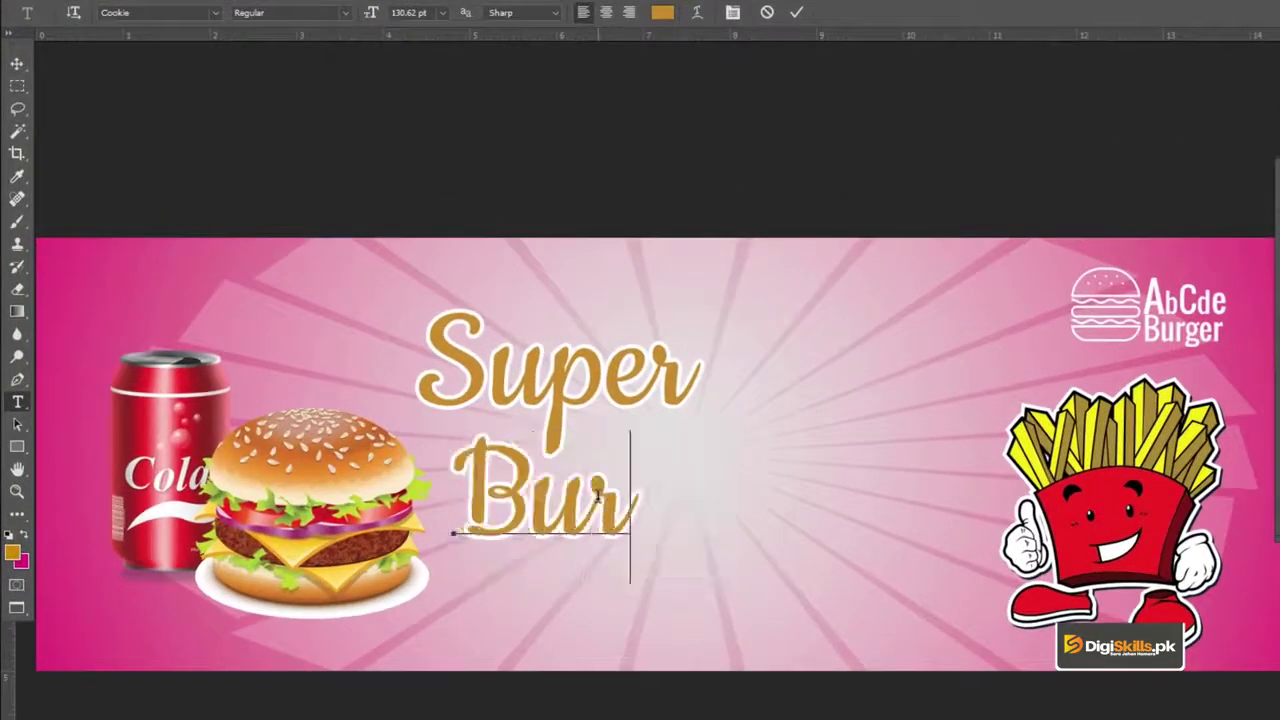
pyautogui.click(16, 63)
# Recolor the Burger text magenta and scale it up to about 116%, placing it close beneath Super
pyautogui.click(21, 535)
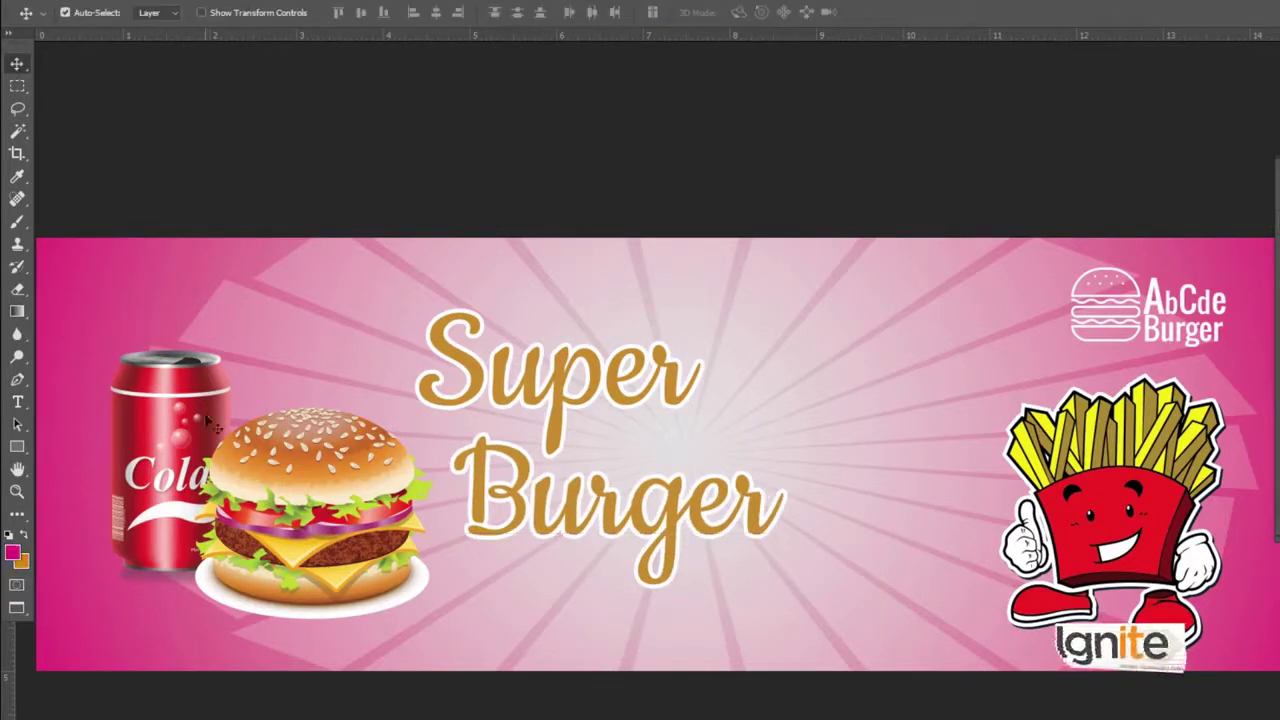
pyautogui.hotkey('alt', 'BackSpace')
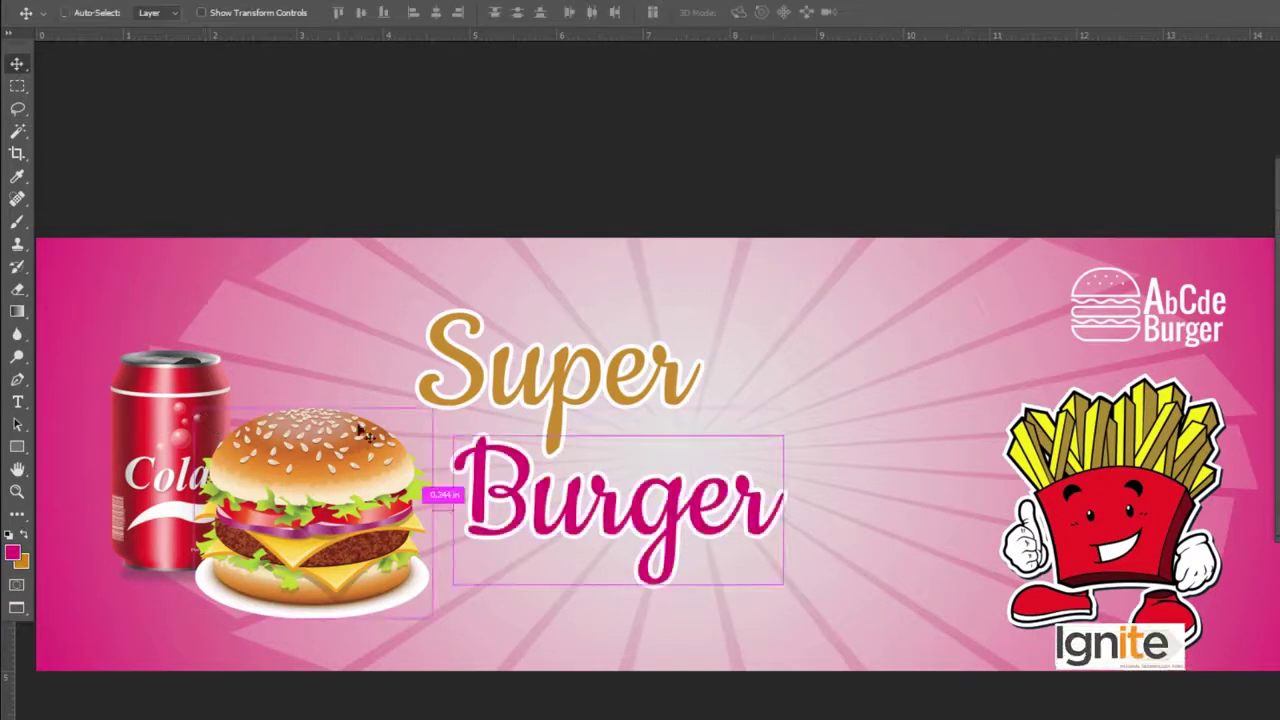
pyautogui.hotkey('ctrl', 't')
pyautogui.moveTo(784, 433); pyautogui.dragTo(801, 411)
pyautogui.moveTo(737, 477); pyautogui.dragTo(729, 464)
pyautogui.hotkey('shift', 'Left')
pyautogui.hotkey('shift', 'Left')
pyautogui.hotkey('shift', 'Left')
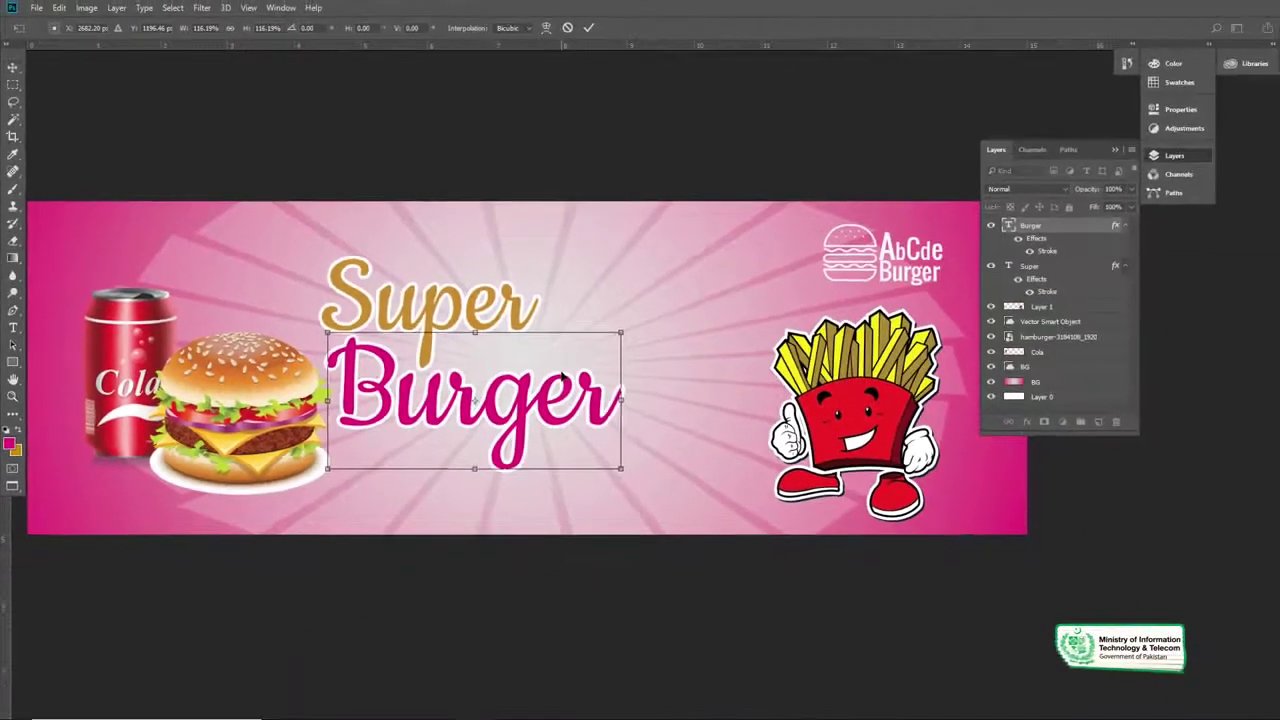
pyautogui.press('Return')
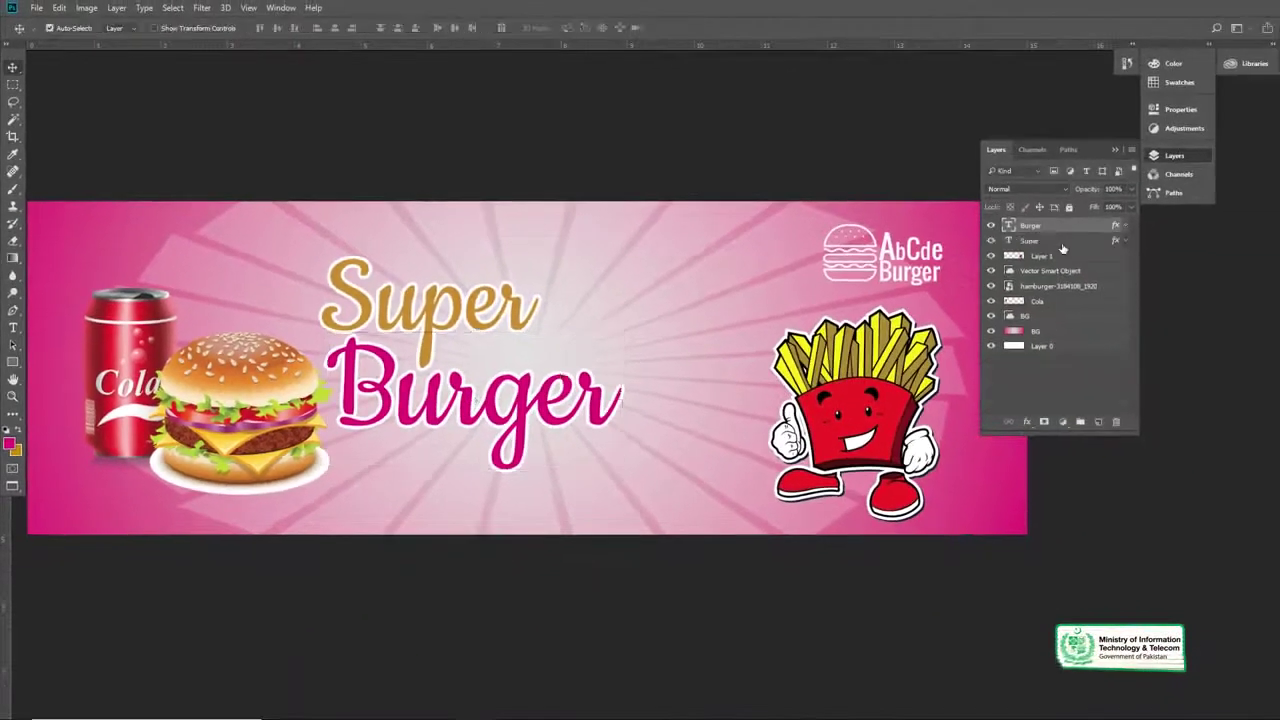
# Scale the Super and Burger text layers down together to about 90%, keeping their upper-left corner in place
pyautogui.hotkey('alt', 'shift', '[')
pyautogui.hotkey('ctrl', 't')
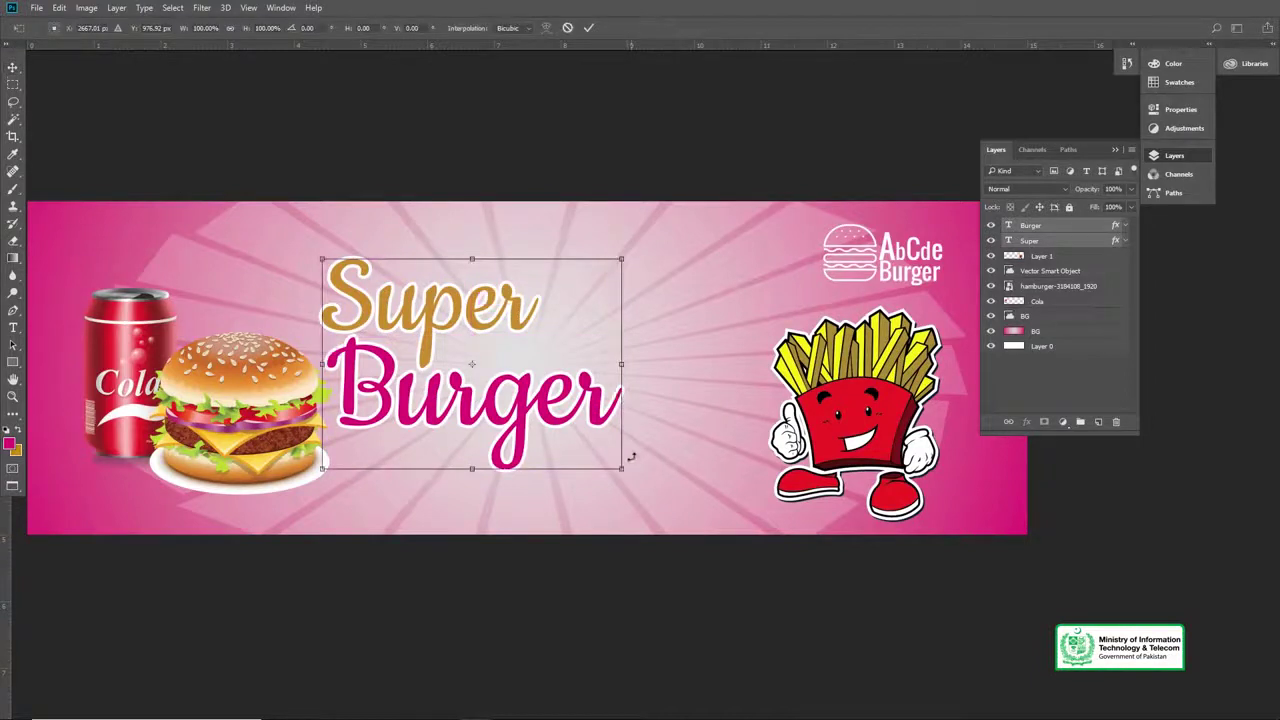
pyautogui.moveTo(617, 470); pyautogui.dragTo(582, 455)
pyautogui.press('Return')
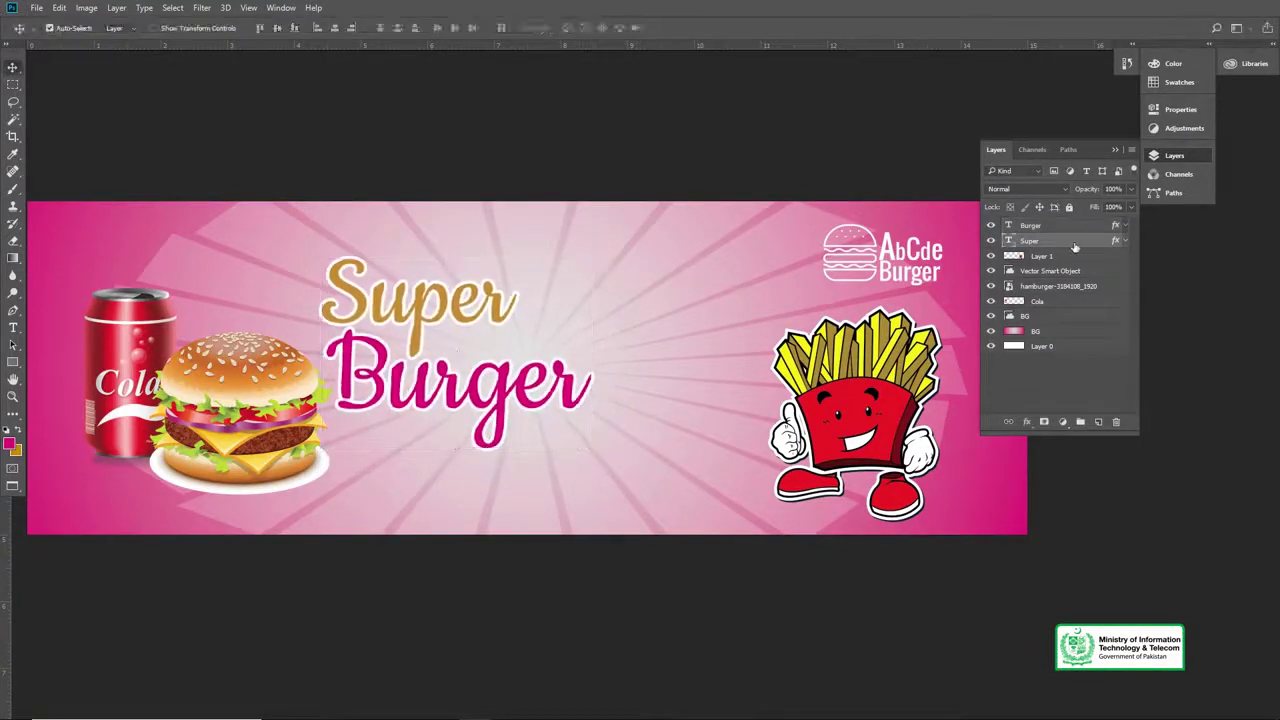
# Duplicate the Super text to the top of the layer stack, below Burger's right end, and change it to "Deals"
pyautogui.moveTo(568, 316)
pyautogui.mouseDown()
pyautogui.moveTo(580, 320)
pyautogui.moveTo(543, 311)
pyautogui.mouseUp()
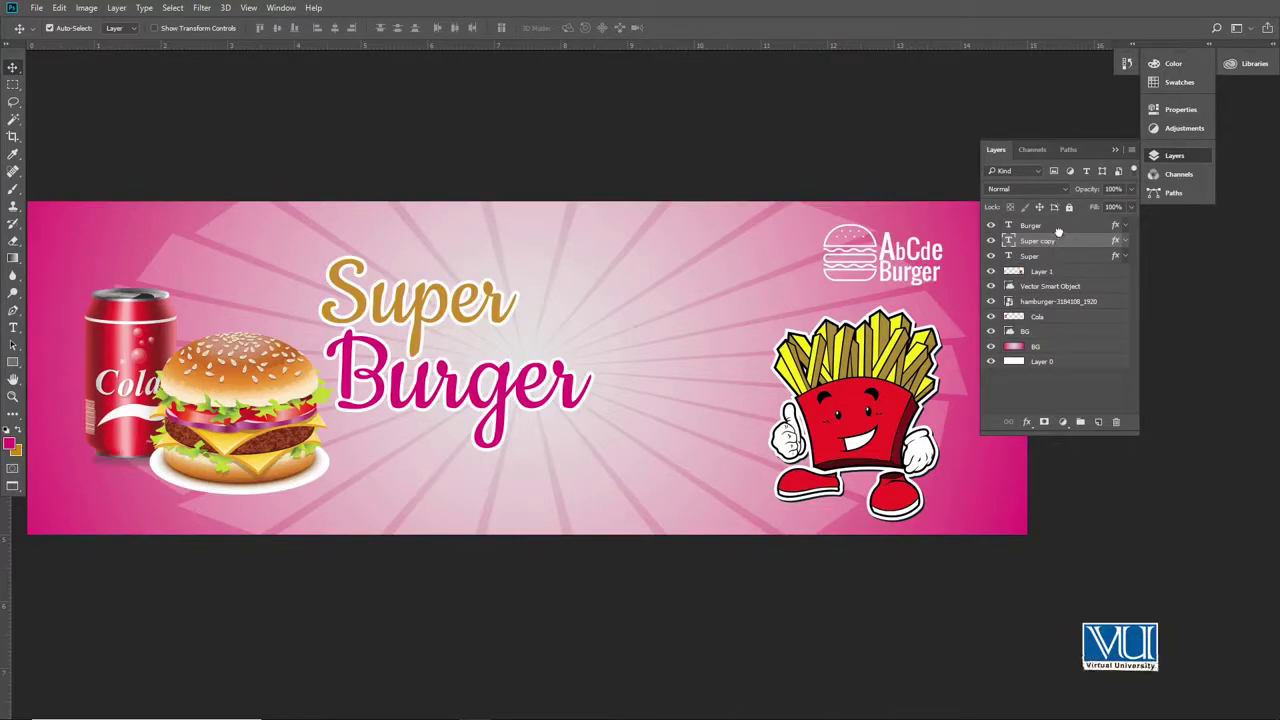
pyautogui.moveTo(1057, 222); pyautogui.dragTo(1057, 221)
pyautogui.moveTo(478, 308); pyautogui.dragTo(686, 443)
pyautogui.press('t')
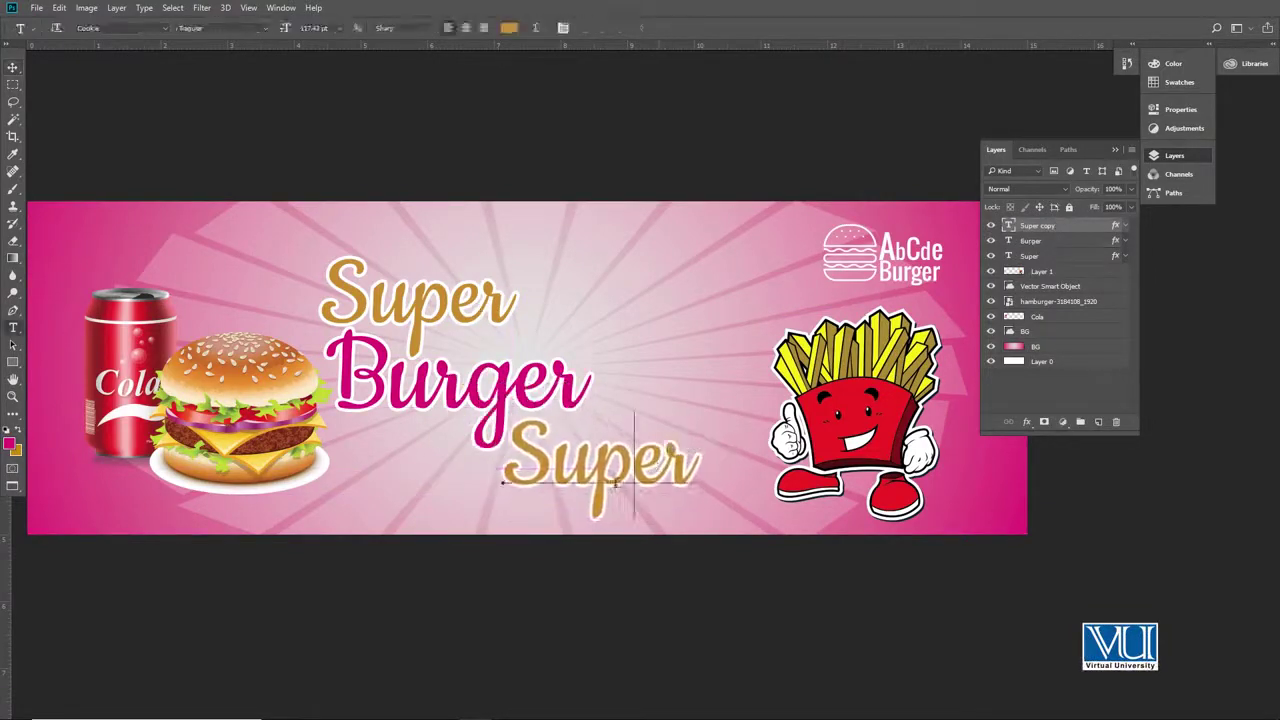
pyautogui.doubleClick(616, 484)
pyautogui.write('Deals')
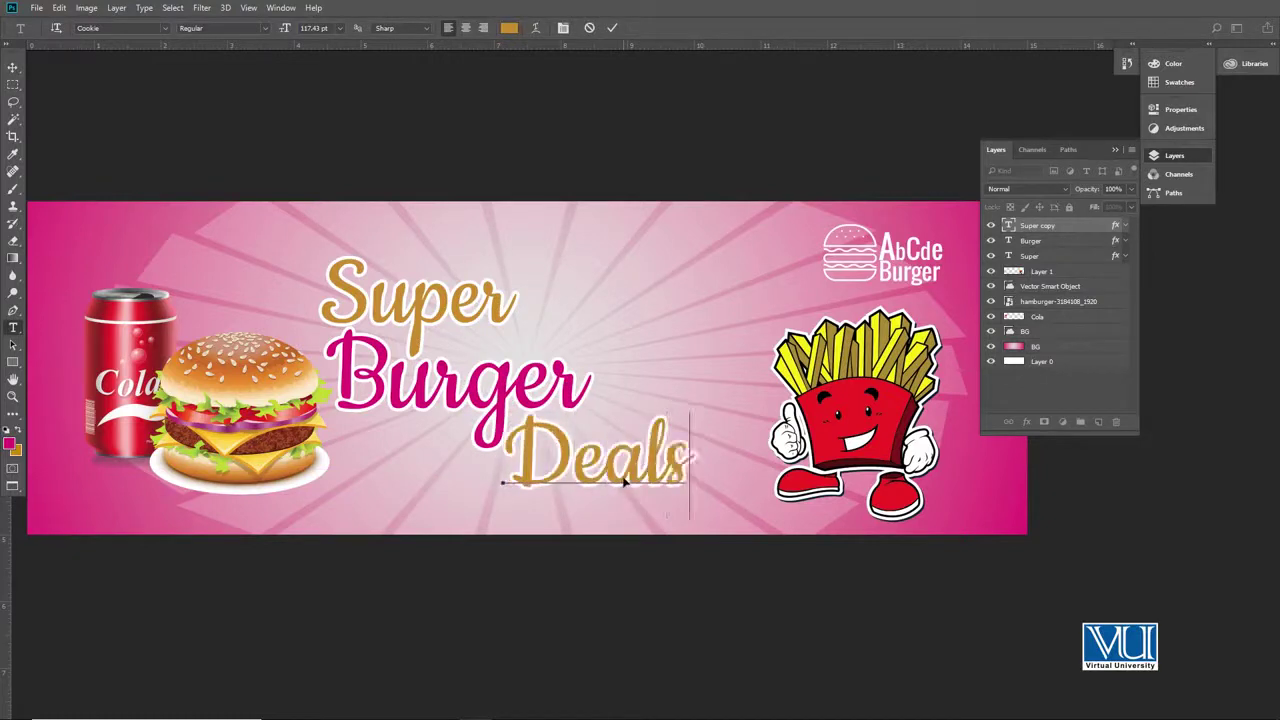
pyautogui.click(13, 67)
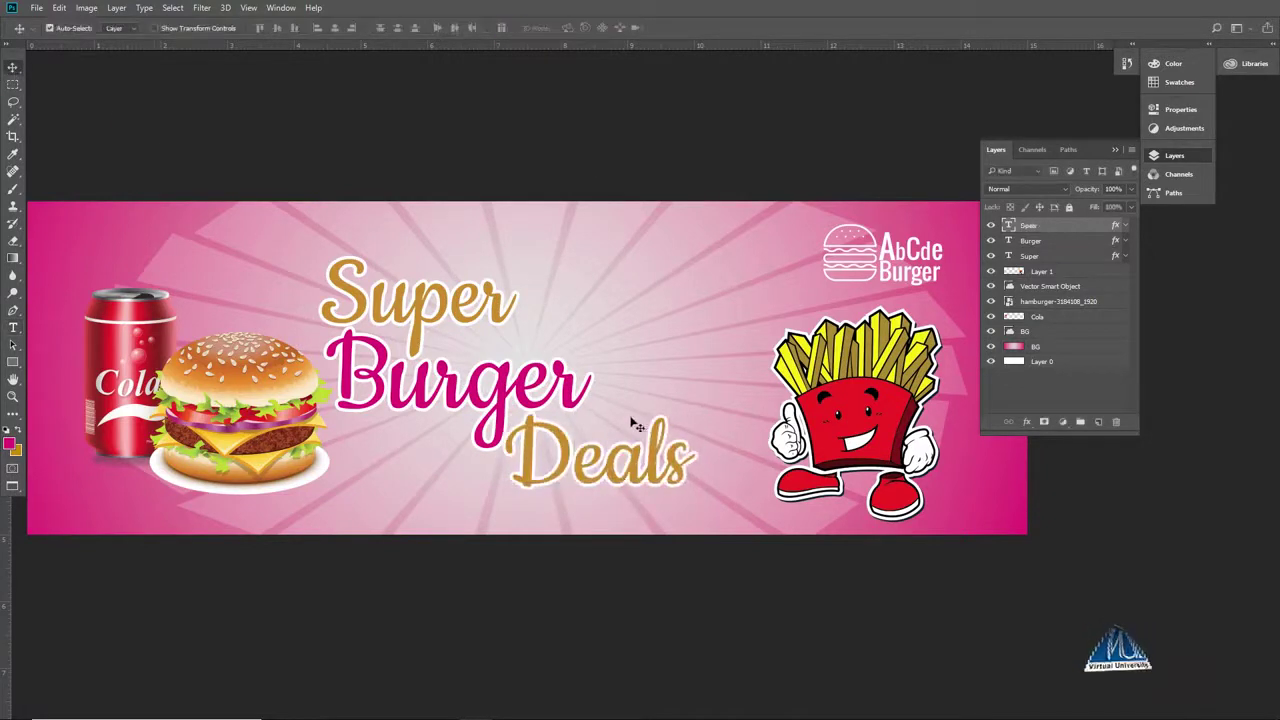
# Scale the Deals text down to about 77% and tuck it beneath the end of Burger
pyautogui.hotkey('ctrl', 't')
pyautogui.moveTo(695, 412); pyautogui.dragTo(671, 425)
pyautogui.moveTo(625, 460)
pyautogui.mouseDown()
pyautogui.moveTo(612, 423)
pyautogui.moveTo(613, 454)
pyautogui.mouseUp()
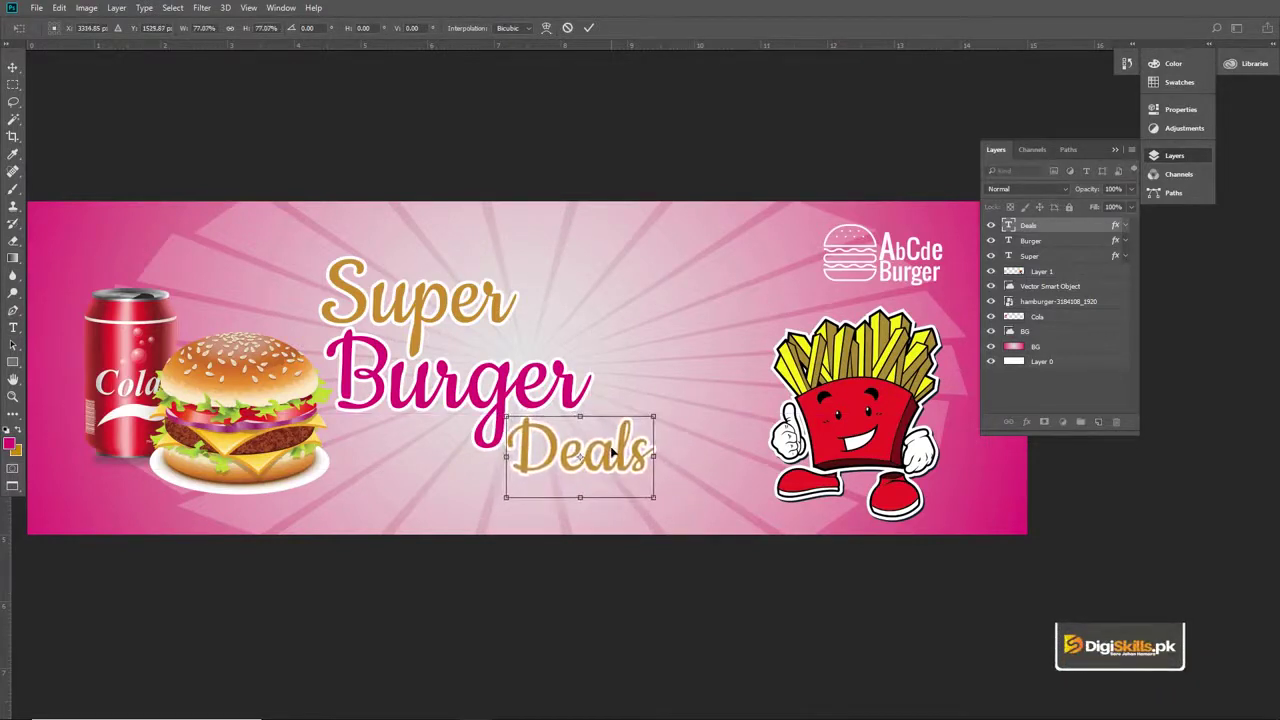
pyautogui.press('Return')
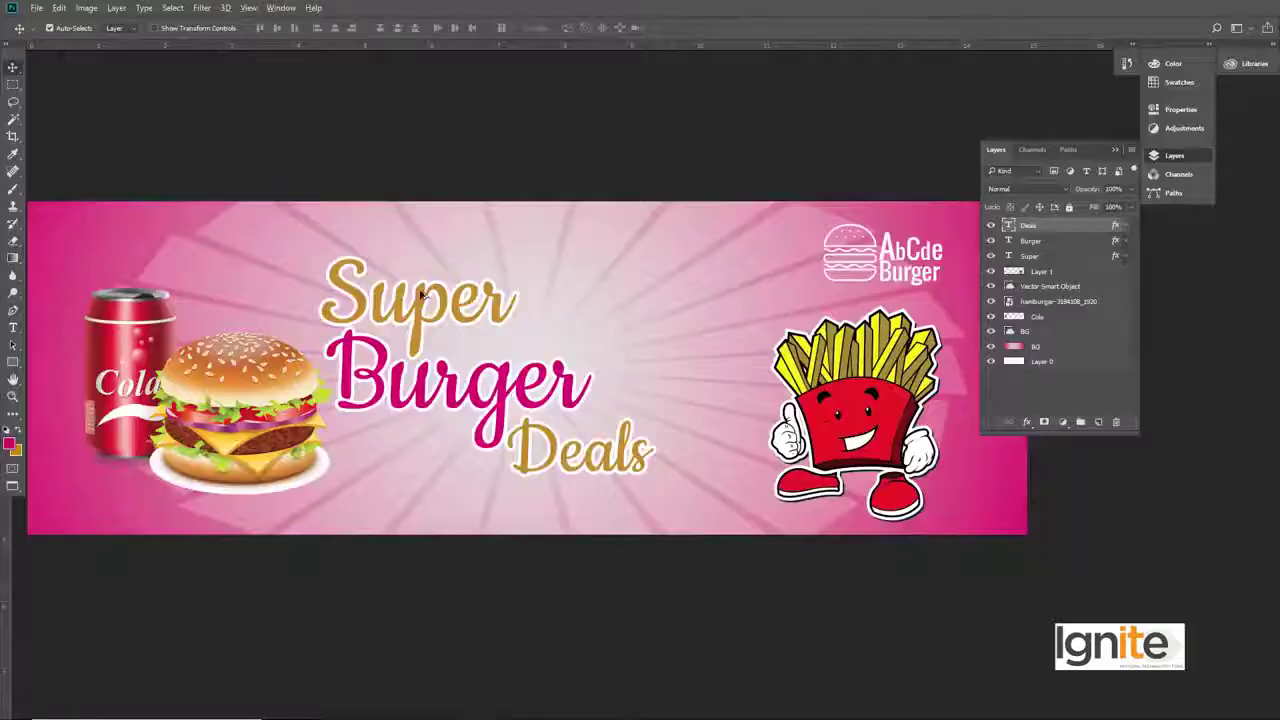
# Shrink the Super text above Burger and nudge the Deals text slightly to the left
pyautogui.click(422, 293)
pyautogui.hotkey('ctrl', 't')
pyautogui.moveTo(509, 256); pyautogui.dragTo(468, 294)
pyautogui.press('Return')
pyautogui.moveTo(558, 447); pyautogui.dragTo(555, 447)
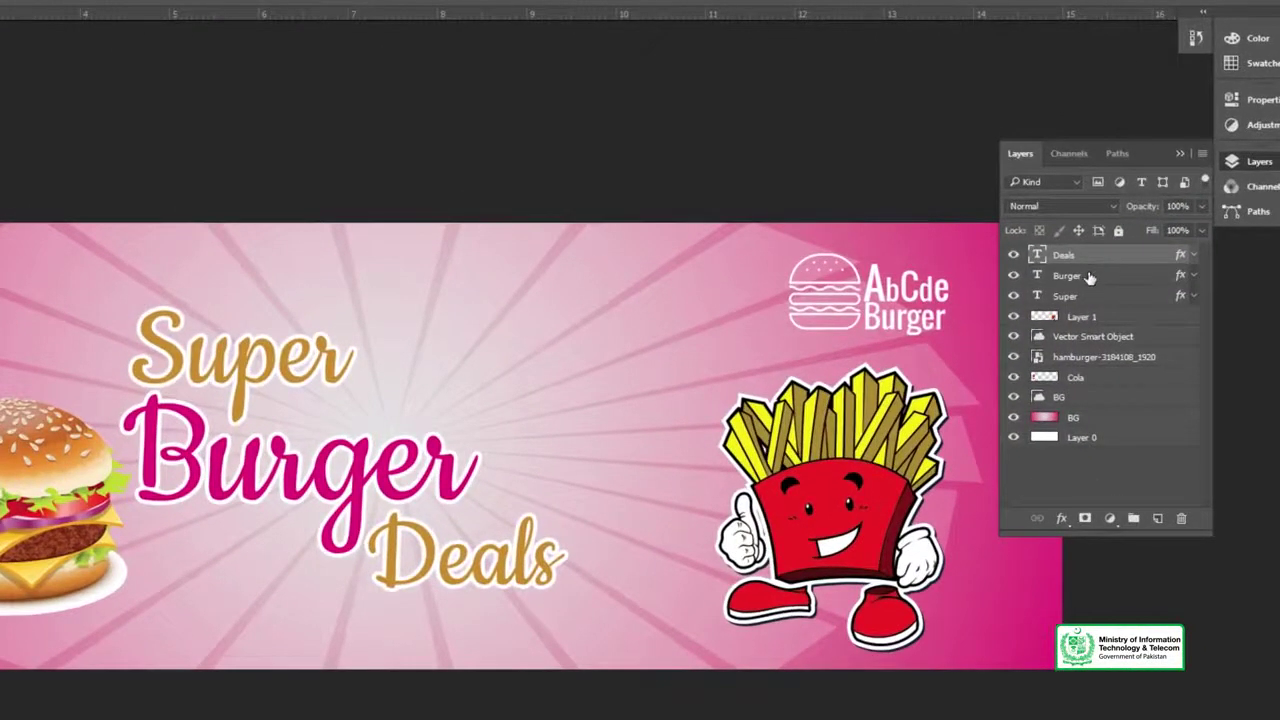
# Group the Deals, Burger and Super text layers and name the group "Title"
pyautogui.keyDown('shift'); pyautogui.click(1089, 277); pyautogui.keyUp('shift')
pyautogui.keyDown('shift'); pyautogui.click(1089, 296); pyautogui.keyUp('shift')
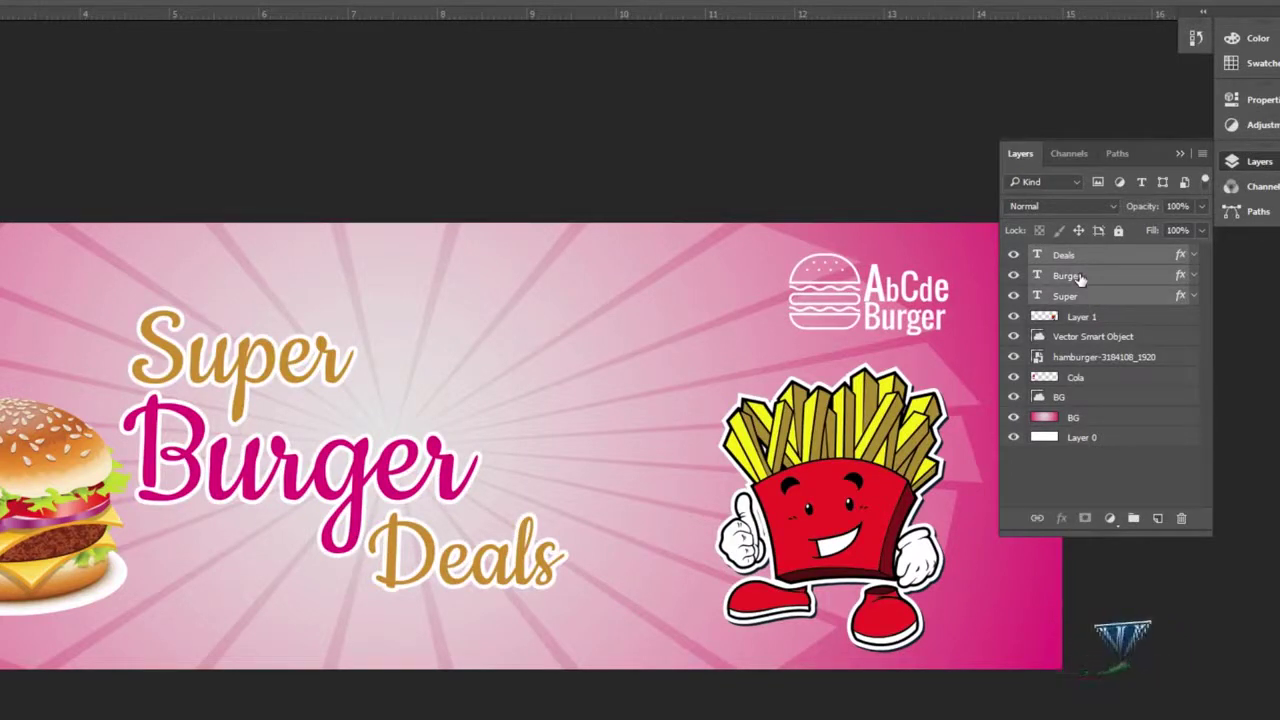
pyautogui.hotkey('ctrl', 'g')
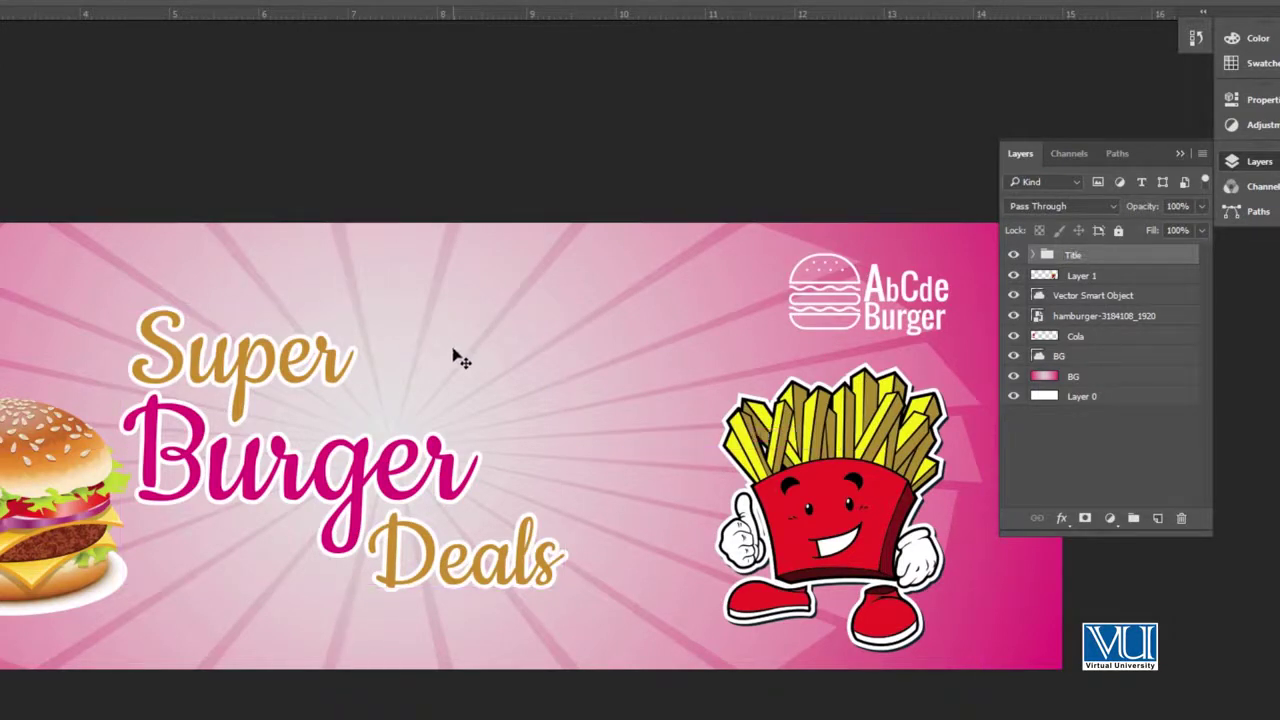
# Move the Title group right toward the banner's center and enlarge it slightly between the burger and the fries
pyautogui.moveTo(333, 369); pyautogui.dragTo(364, 387)
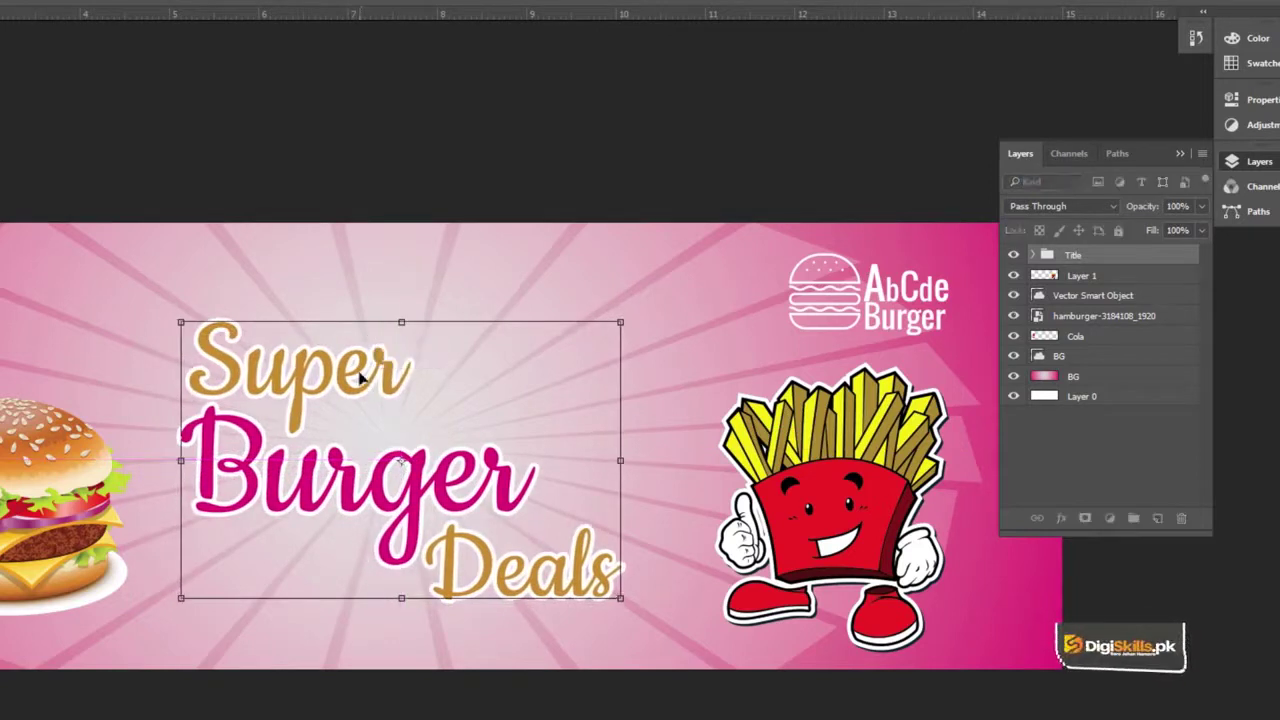
pyautogui.press('z')
pyautogui.keyDown('alt'); pyautogui.click(376, 441); pyautogui.keyUp('alt')
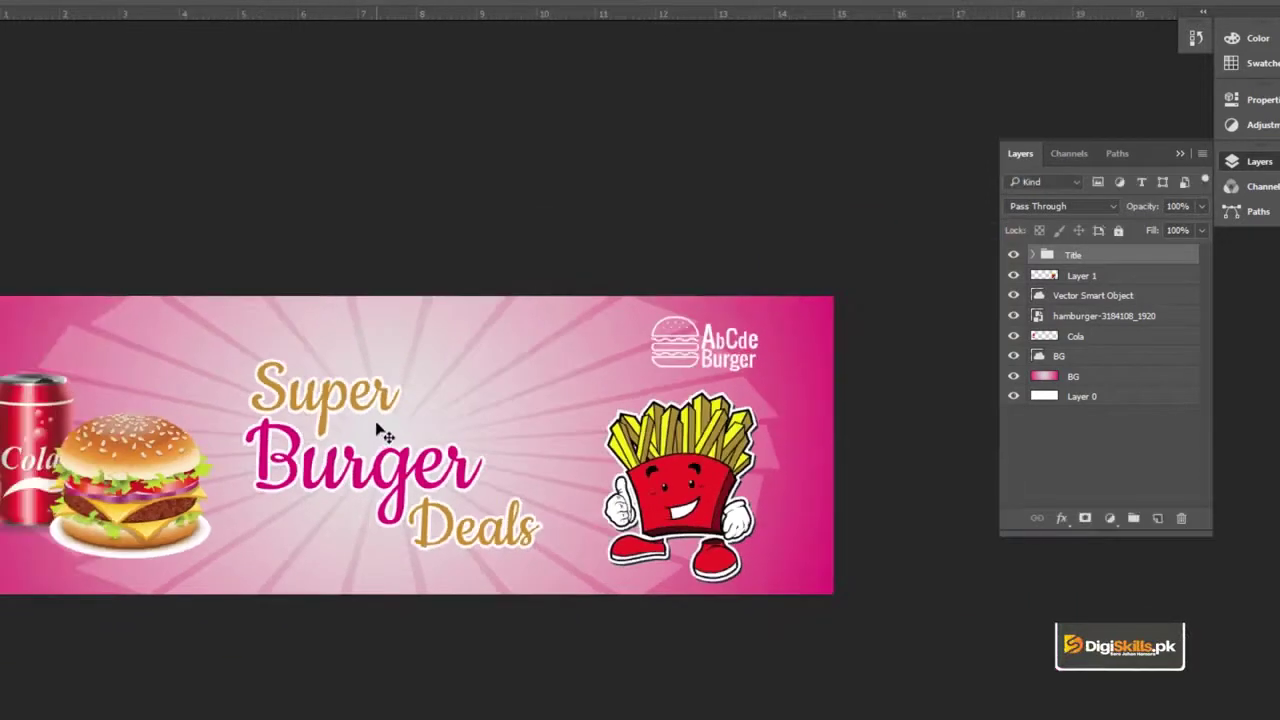
pyautogui.click(352, 416)
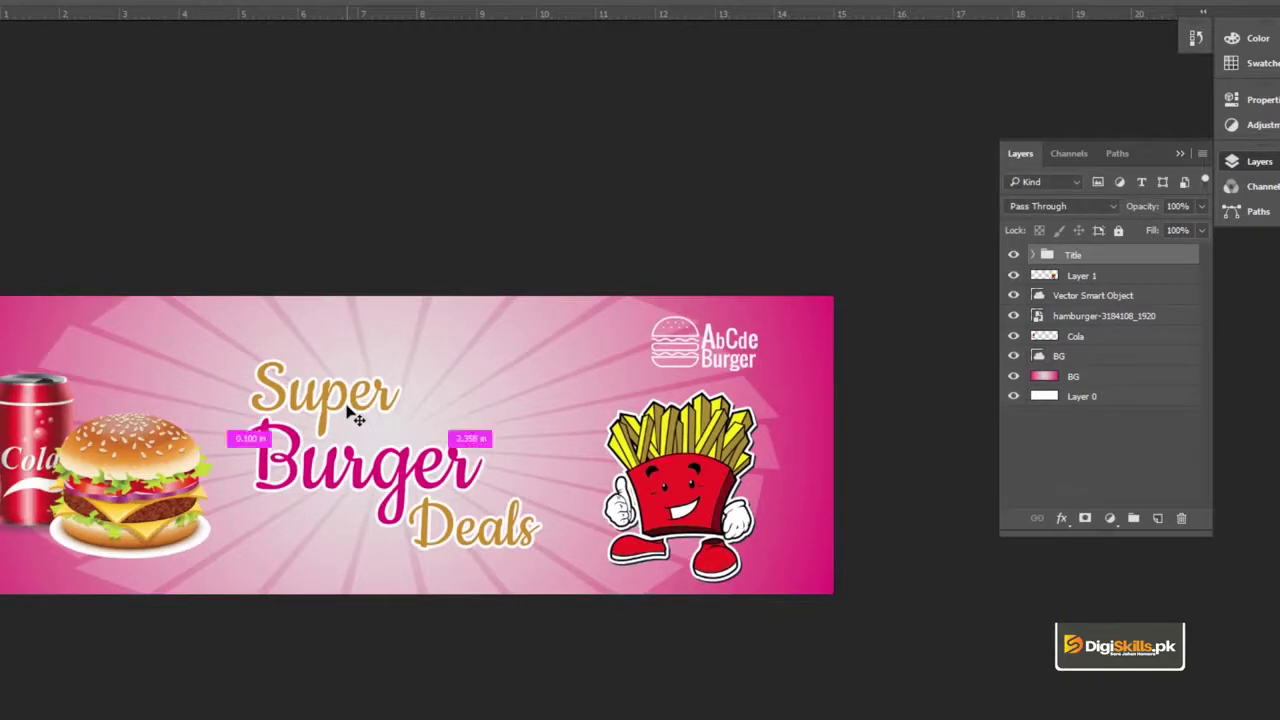
pyautogui.hotkey('shift', 'Left')
pyautogui.hotkey('ctrl', 't')
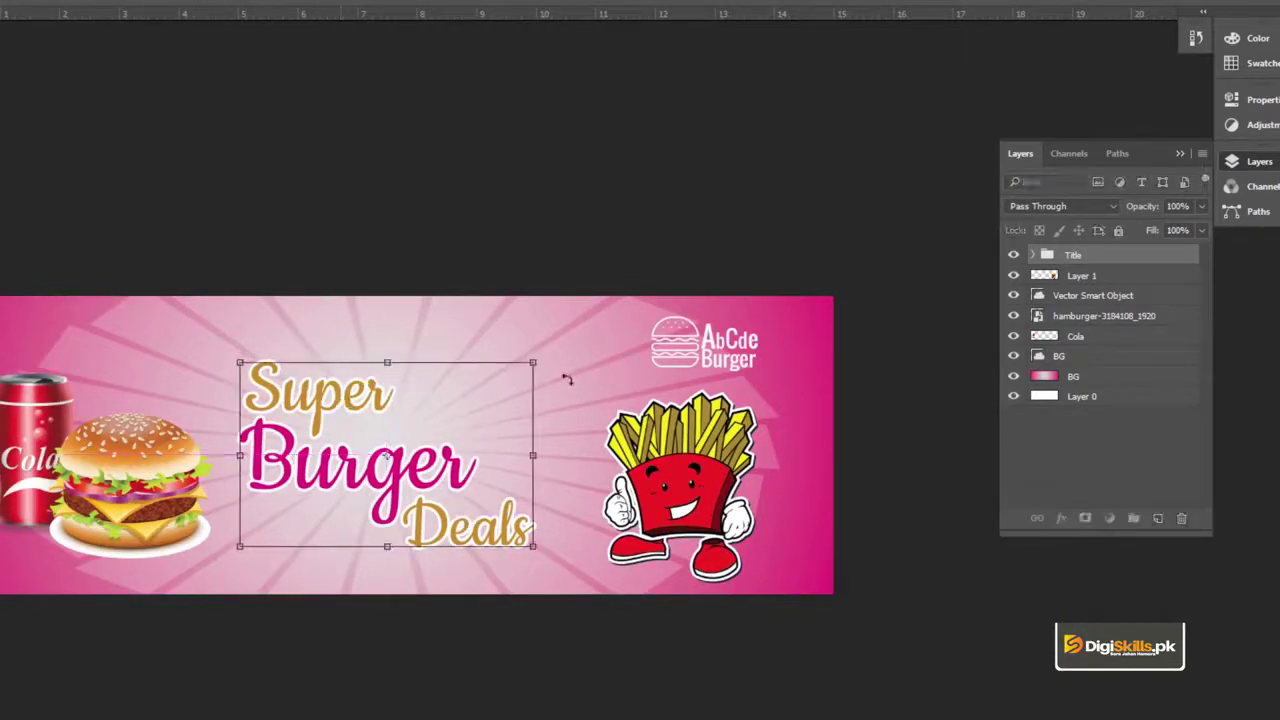
pyautogui.moveTo(540, 366); pyautogui.dragTo(540, 357)
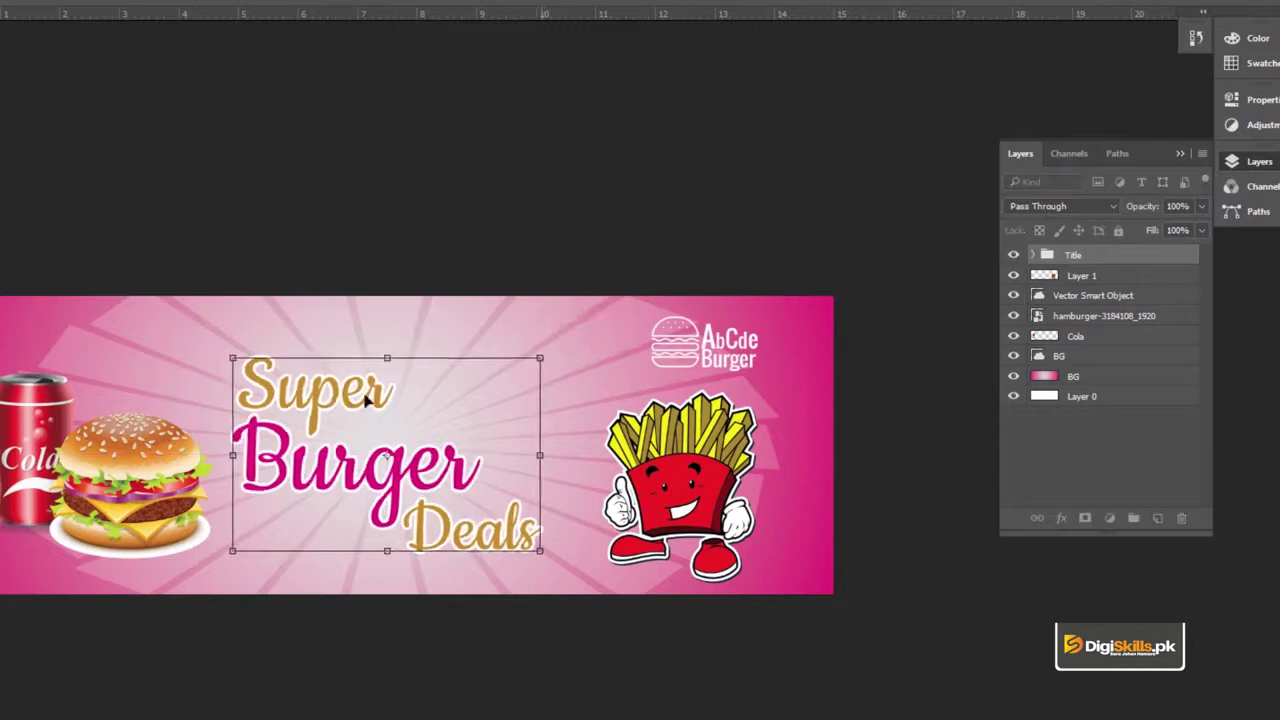
pyautogui.press('Return')
# Add the text "Upto" between the title and the logo and enlarge it to about 458%
pyautogui.scroll(1, 555, 372)
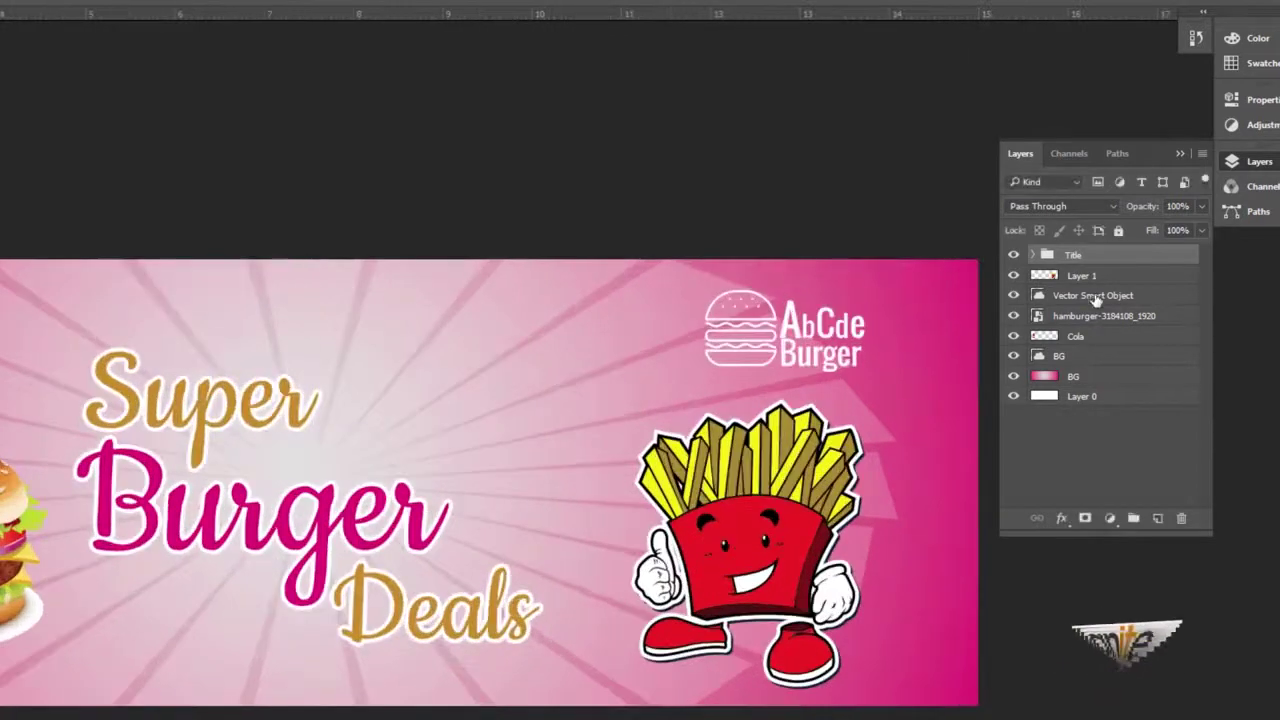
pyautogui.press('t')
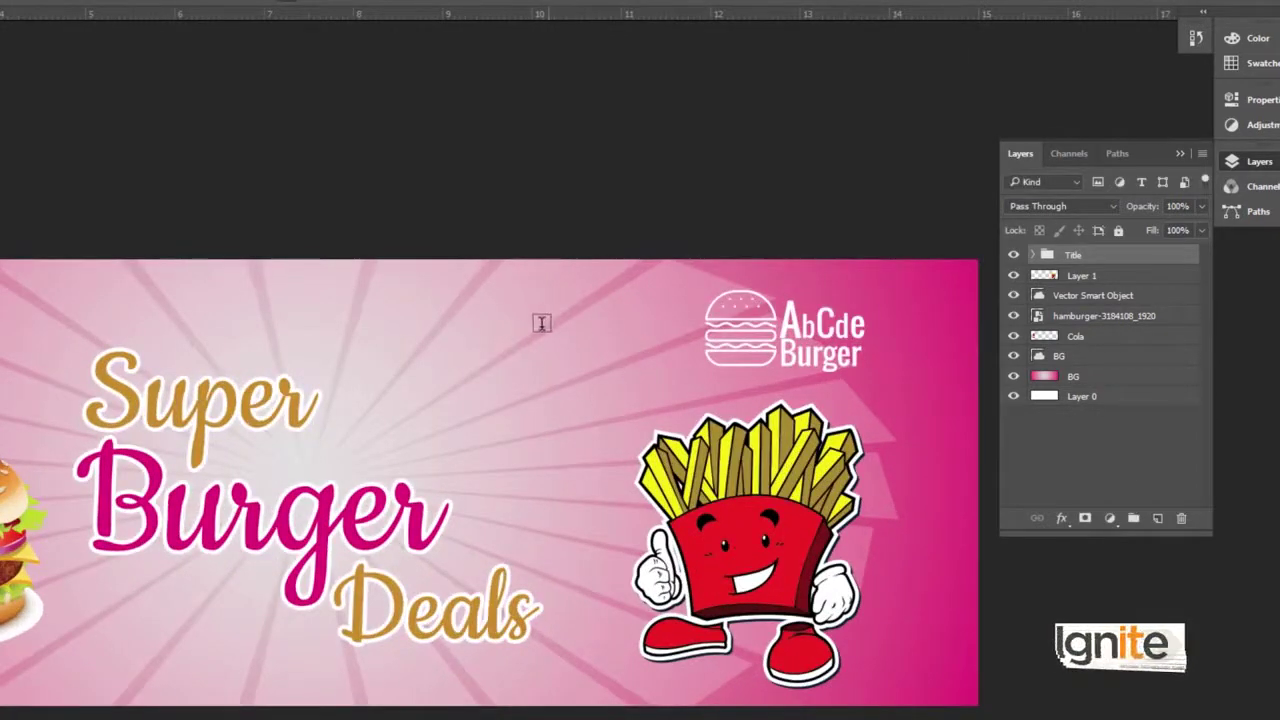
pyautogui.click(521, 352)
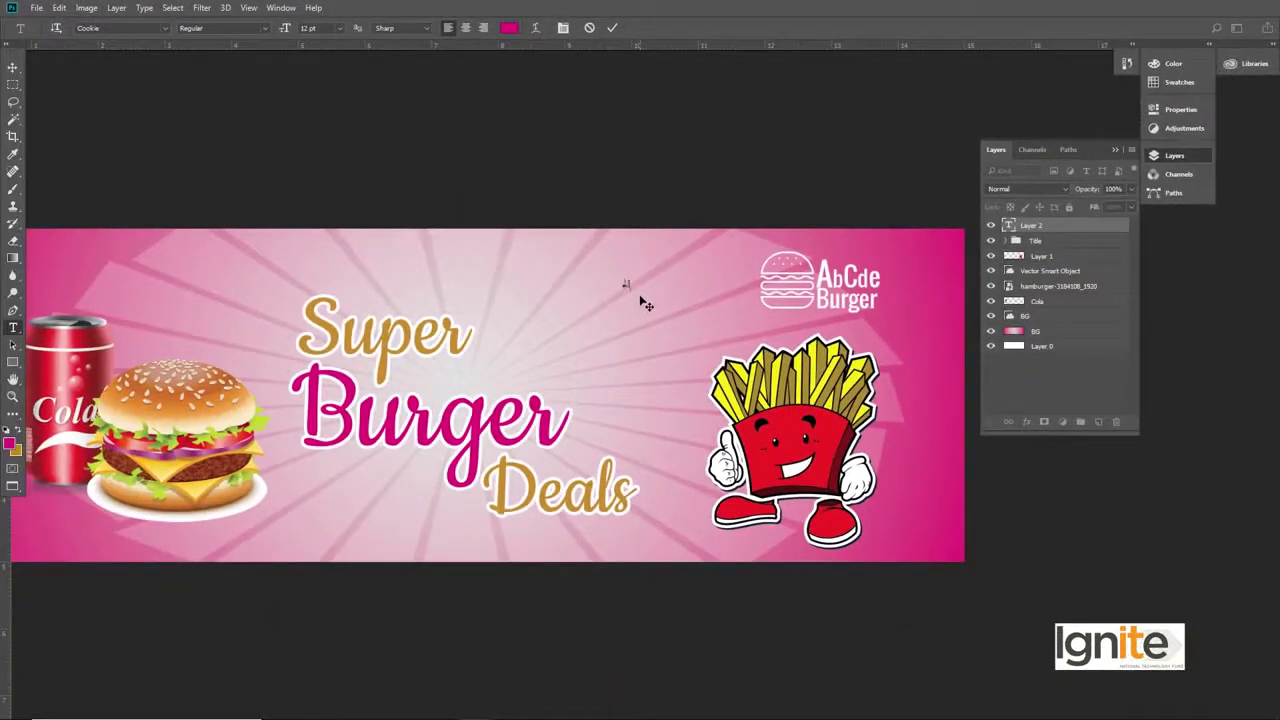
pyautogui.hotkey('ctrl', 't')
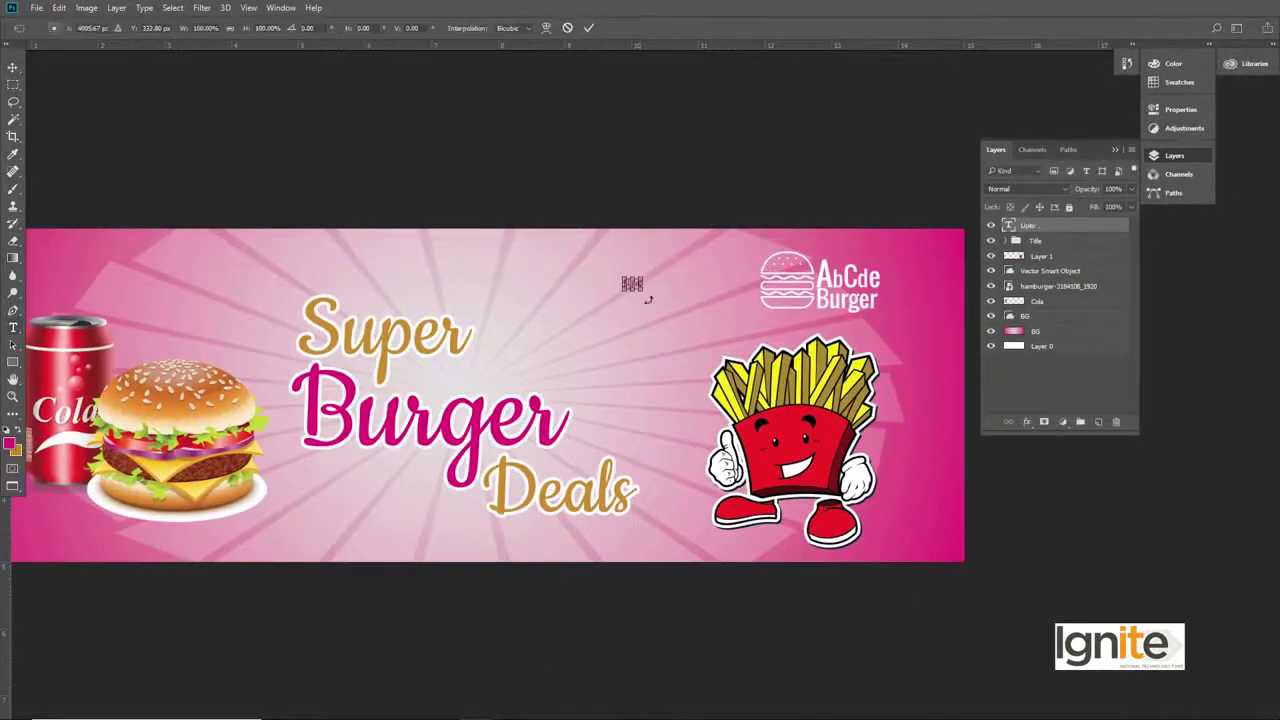
pyautogui.moveTo(651, 268); pyautogui.dragTo(628, 302)
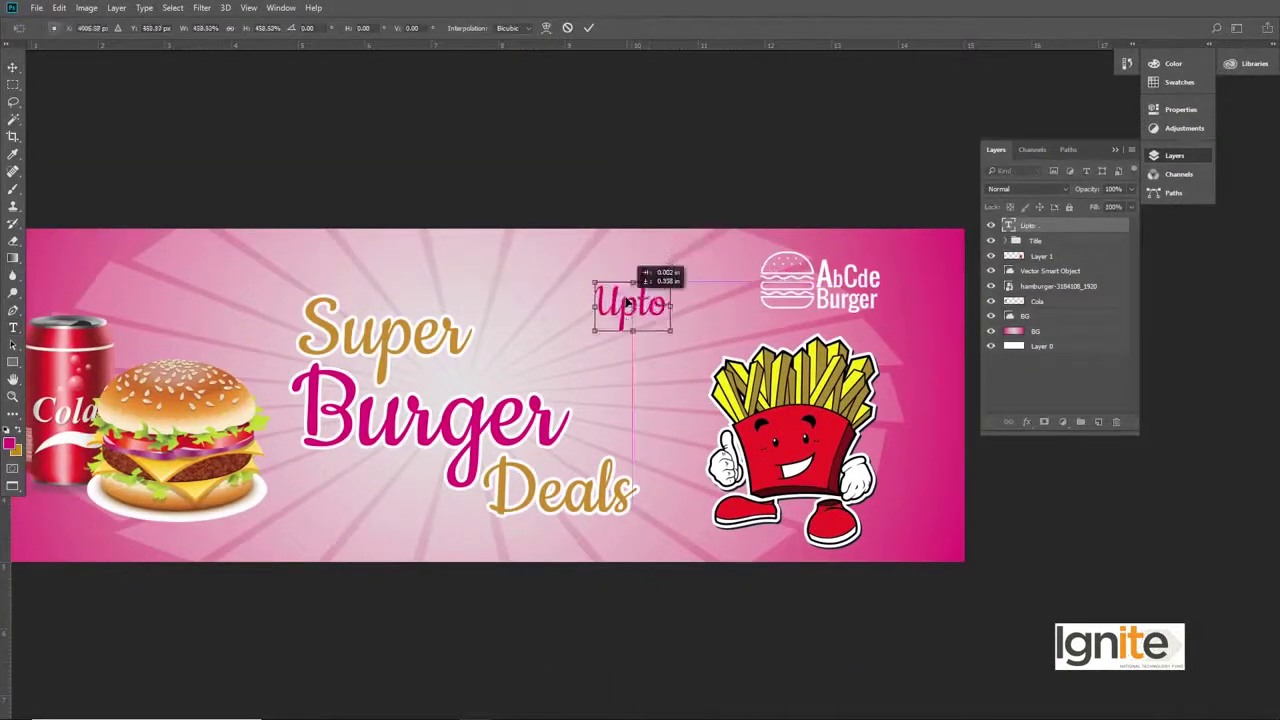
pyautogui.press('Return')
# Change the font of the Upto text to Arial Rounded MT Bold
pyautogui.press('z')
pyautogui.click(630, 312)
pyautogui.click(630, 313)
pyautogui.press('t')
pyautogui.doubleClick(645, 300)
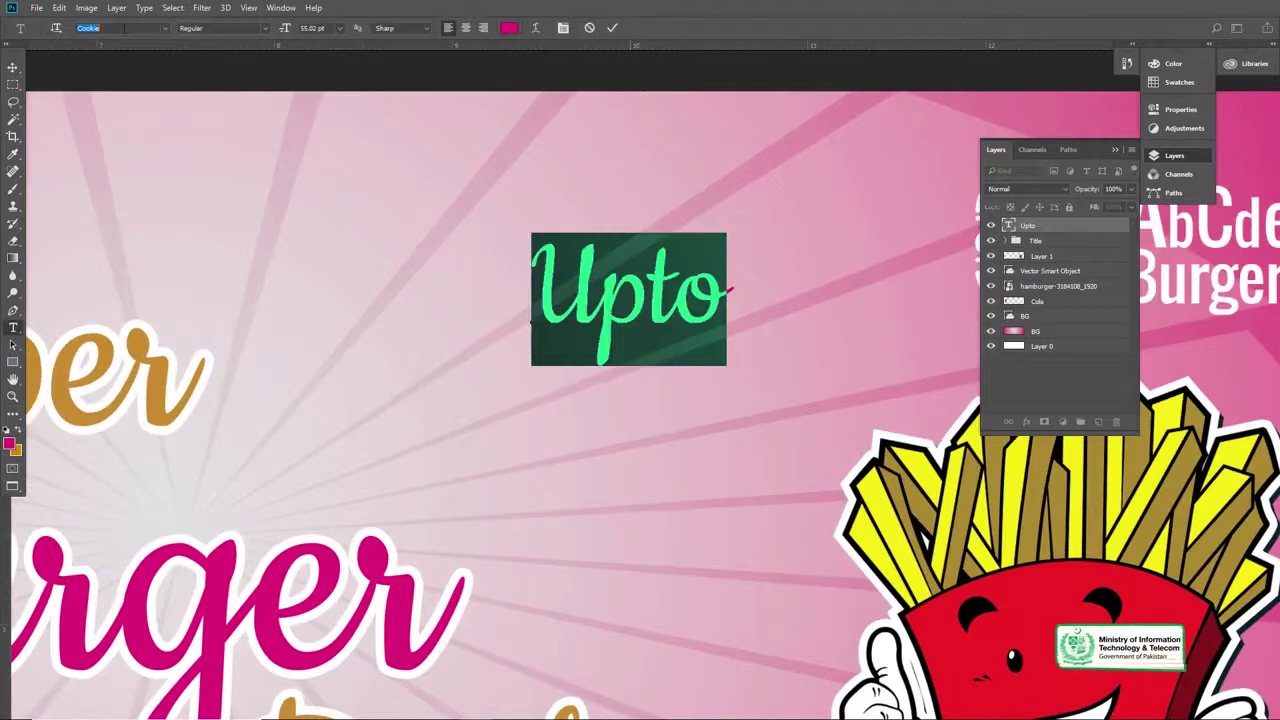
pyautogui.write('arial')
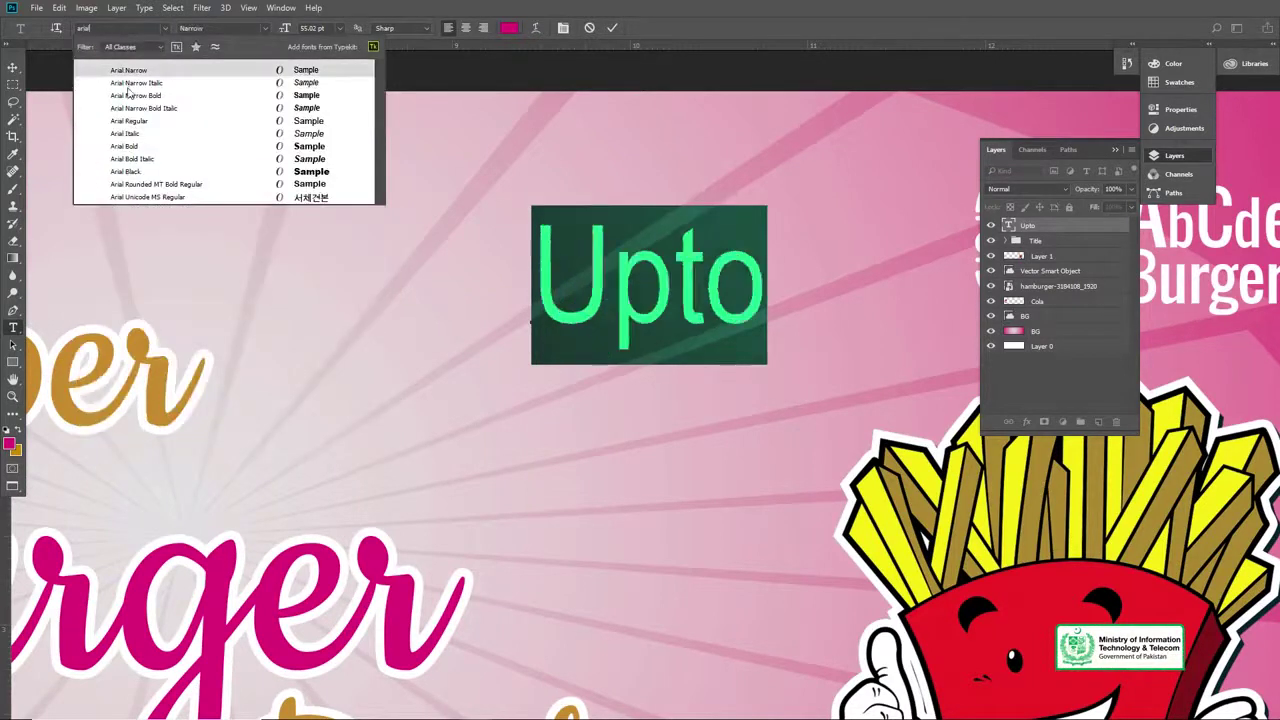
pyautogui.click(154, 185)
# Scale the Upto text down slightly and shift it a little to the right
pyautogui.click(14, 68)
pyautogui.hotkey('ctrl', 't')
pyautogui.moveTo(837, 209); pyautogui.dragTo(783, 251)
pyautogui.press('Return')
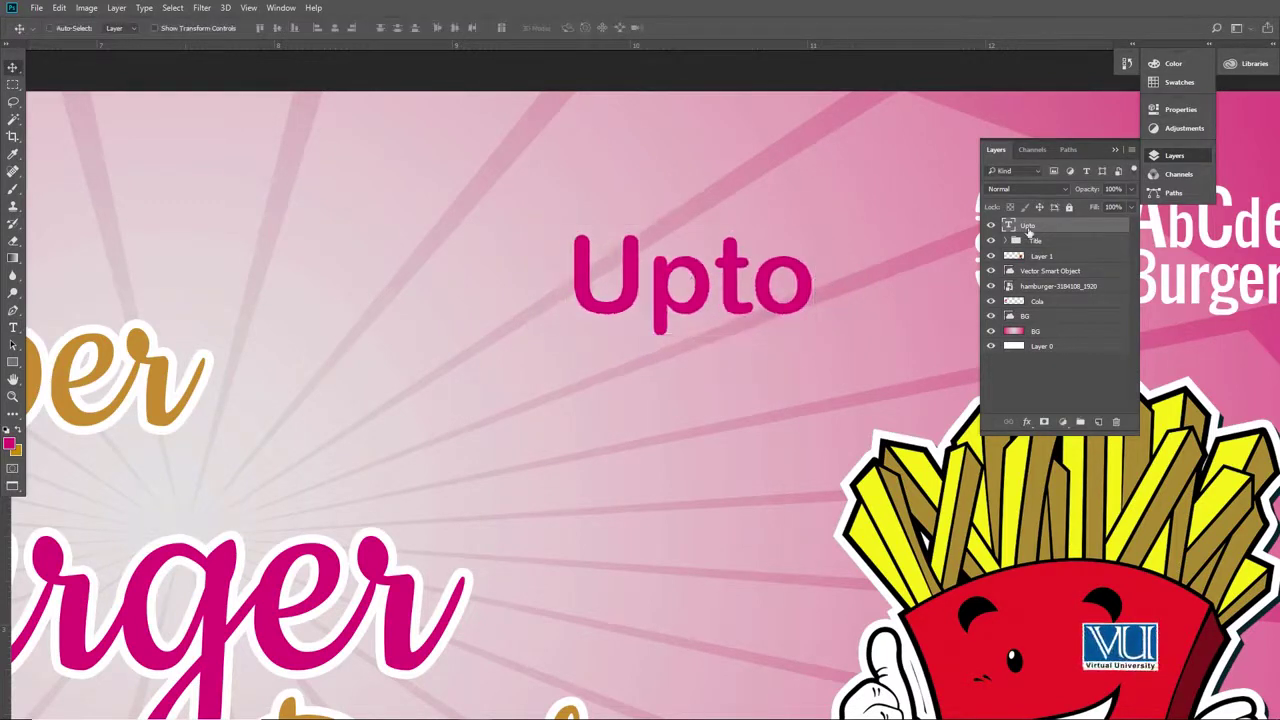
# Duplicate the Upto text directly beneath the original and change the copy to "30 %"
pyautogui.hotkey('ctrl', 'j')
pyautogui.moveTo(735, 278); pyautogui.dragTo(744, 355)
pyautogui.doubleClick(744, 355)
pyautogui.hotkey('ctrl', 'a')
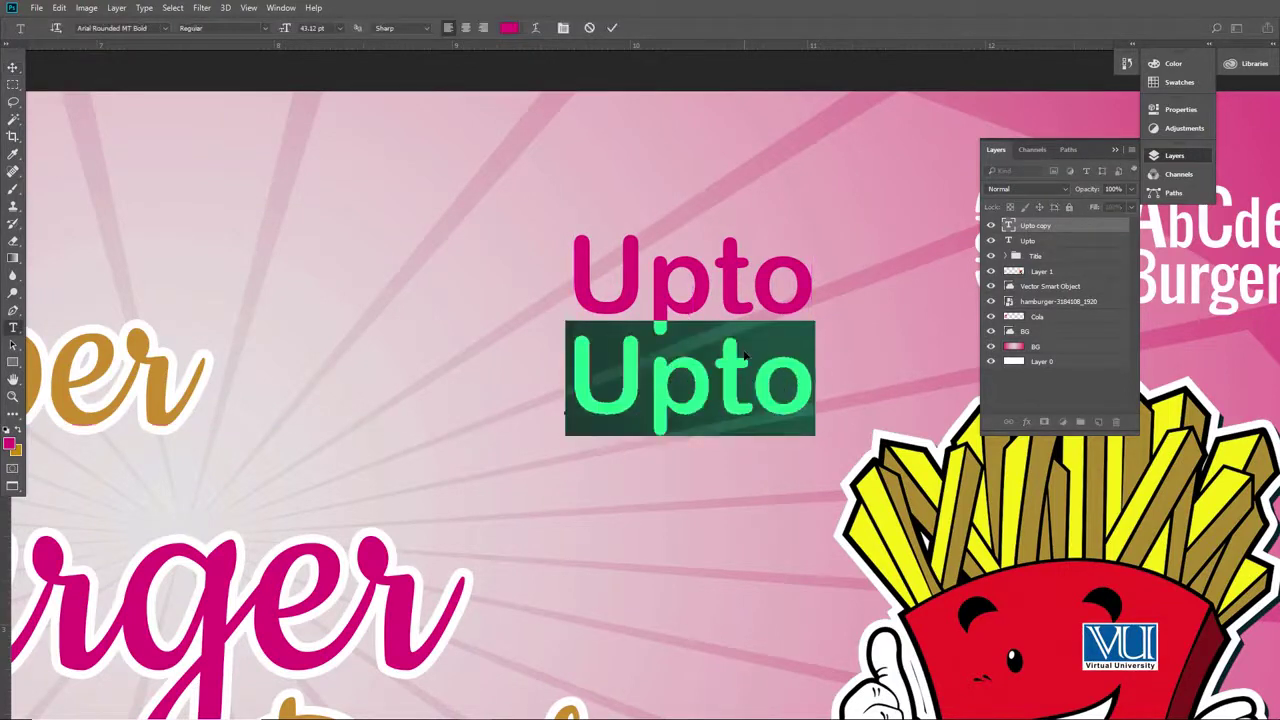
pyautogui.write('30')
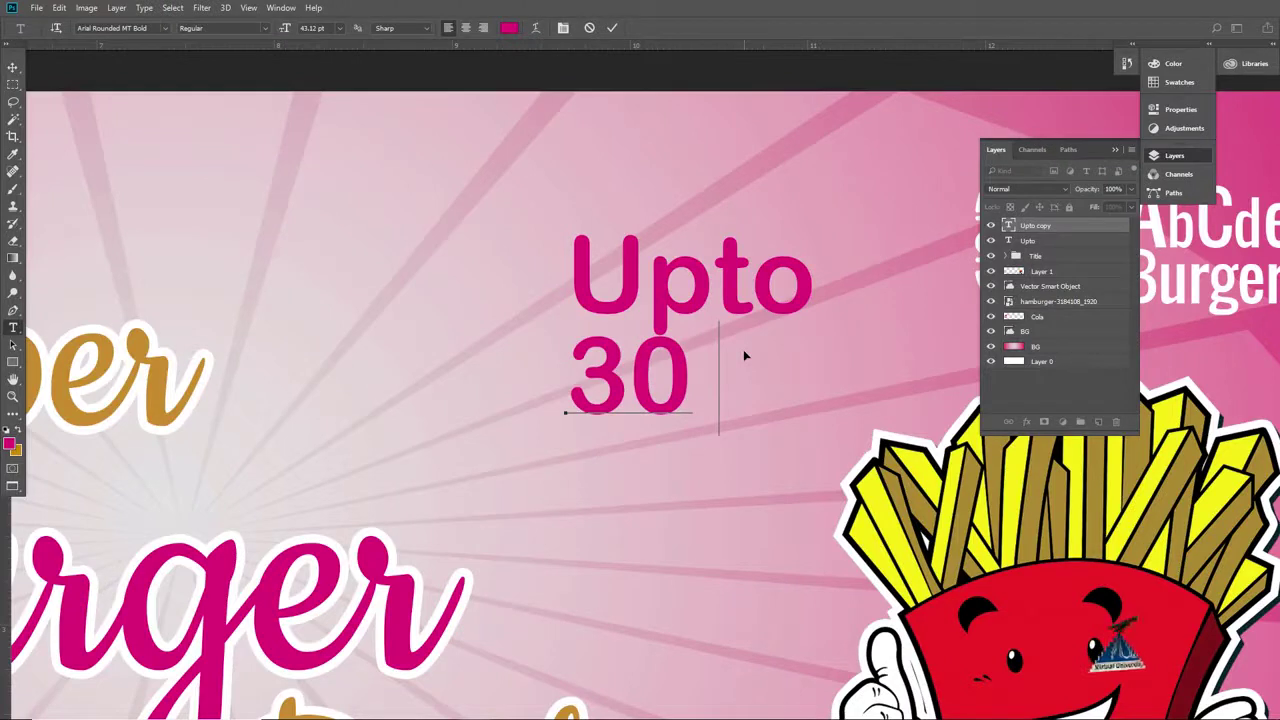
pyautogui.write(' %')
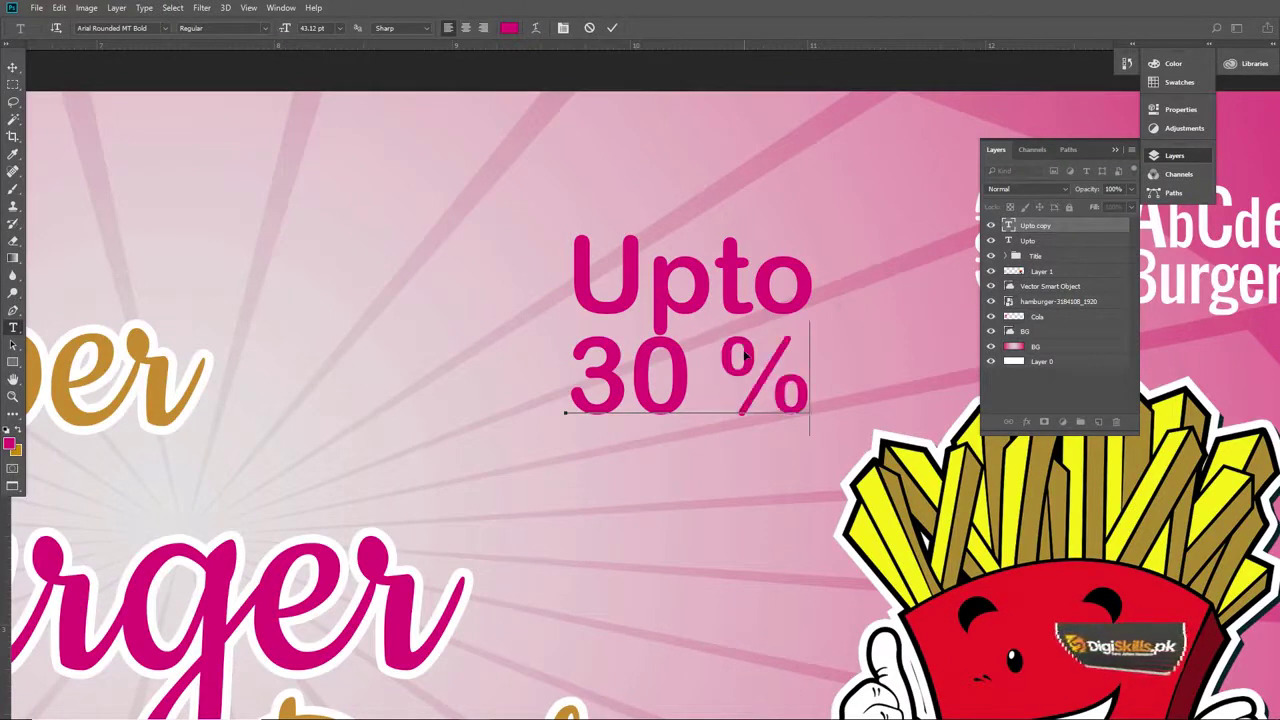
pyautogui.hotkey('ctrl', 'Return')
pyautogui.press('v')
# Duplicate the 30 % text directly beneath itself and change the copy to "Off"
pyautogui.moveTo(745, 337); pyautogui.dragTo(666, 455)
pyautogui.hotkey('ctrl', 'j')
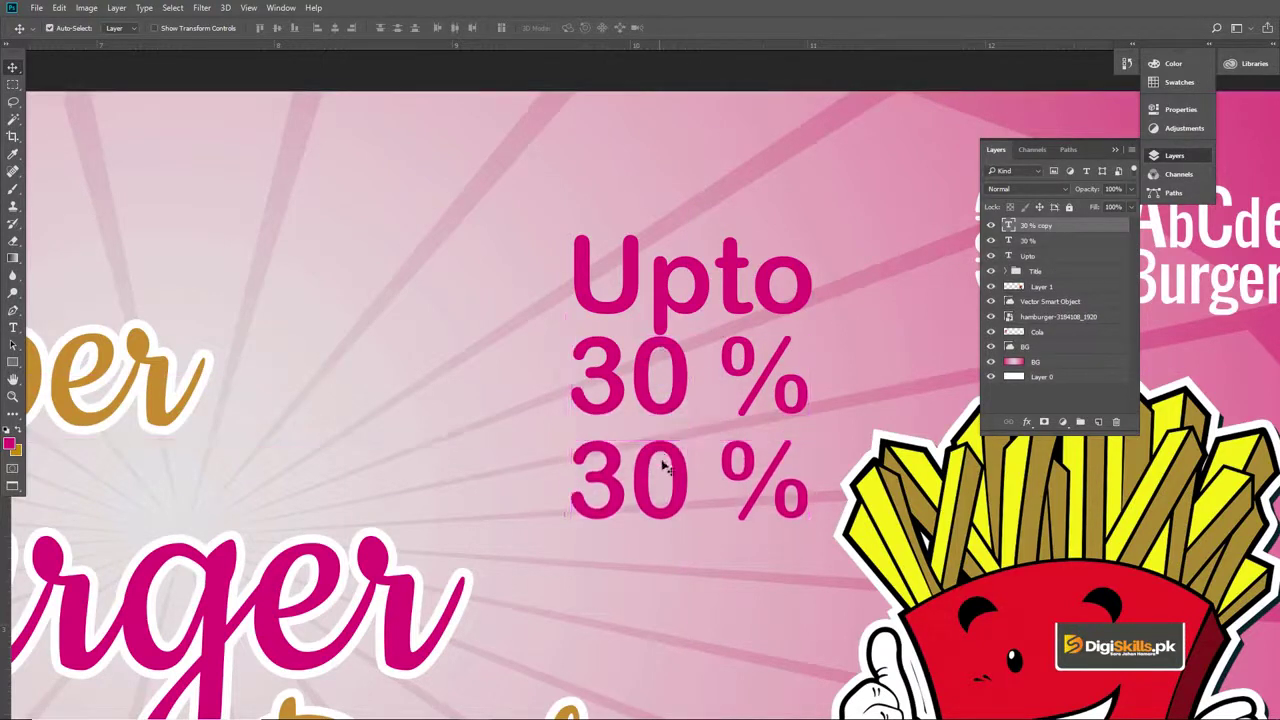
pyautogui.press('t')
pyautogui.click(676, 463)
pyautogui.hotkey('ctrl', 'a')
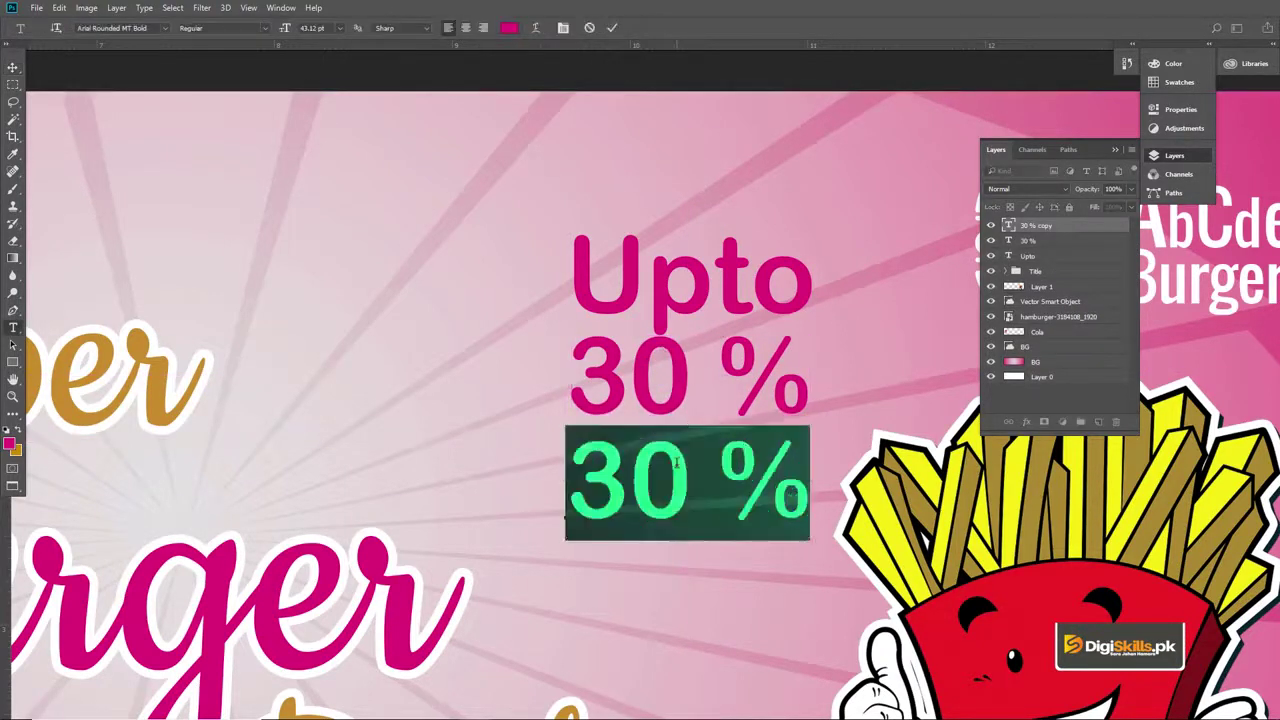
pyautogui.write('Off')
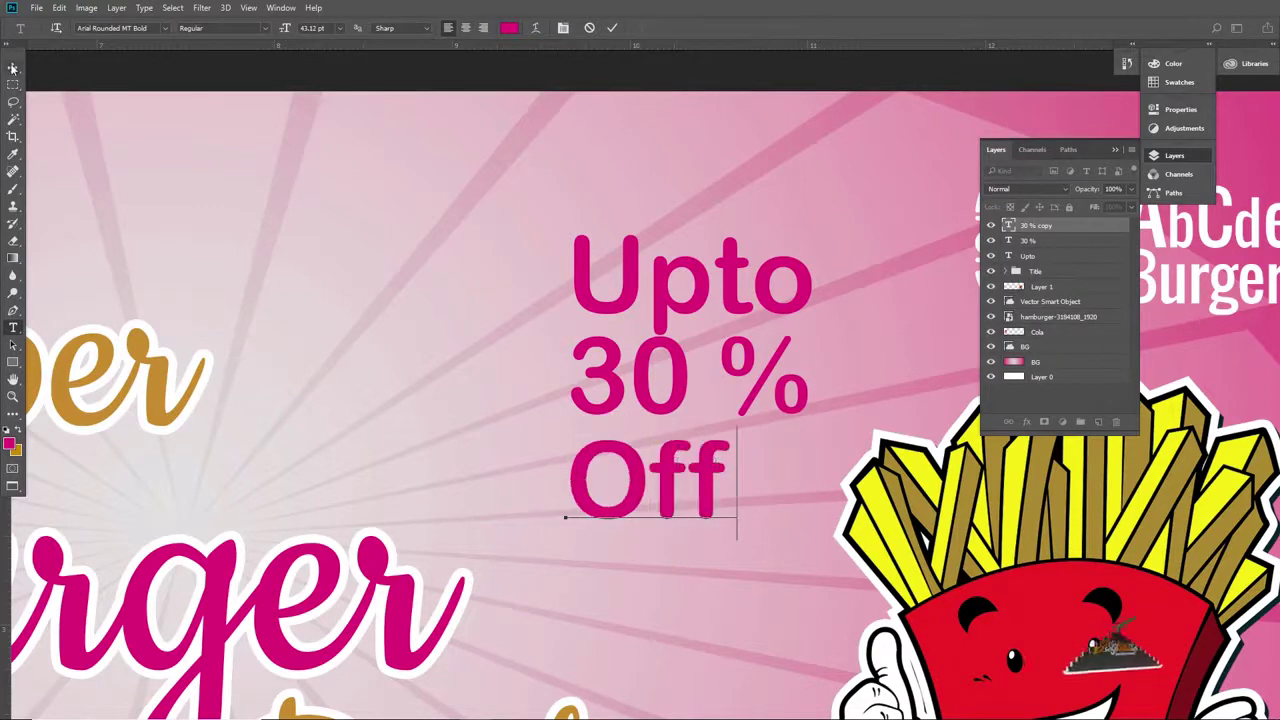
pyautogui.click(13, 67)
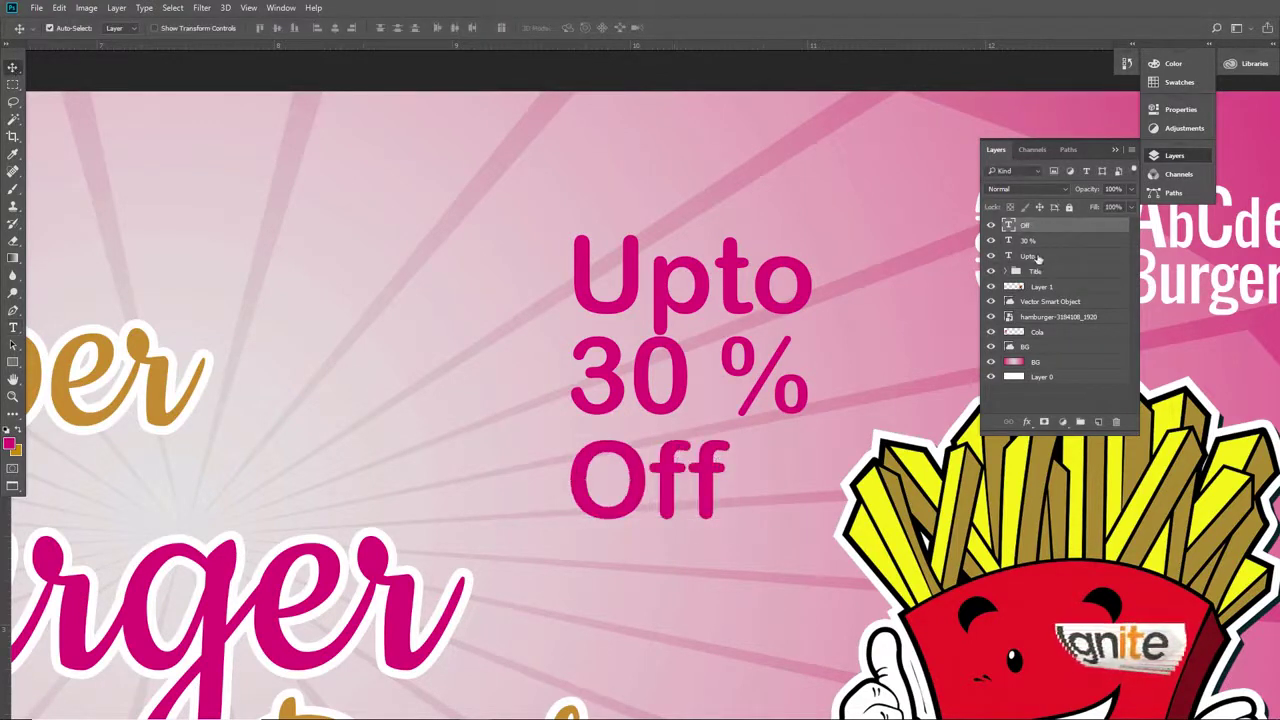
# Shrink the Upto text and place it just above the start of the 30 % line
pyautogui.keyDown('shift'); pyautogui.click(1037, 258); pyautogui.keyUp('shift')
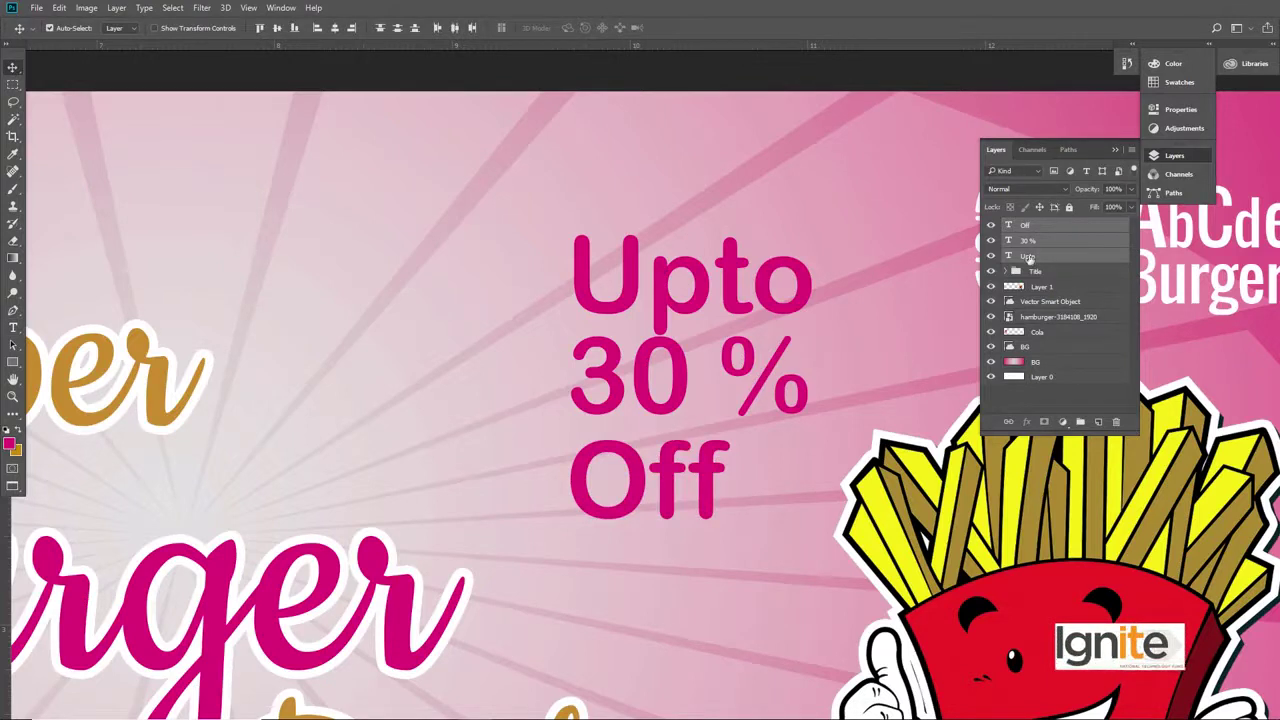
pyautogui.click(1029, 227)
pyautogui.moveTo(692, 280)
pyautogui.mouseDown()
pyautogui.moveTo(672, 274)
pyautogui.moveTo(683, 268)
pyautogui.mouseUp()
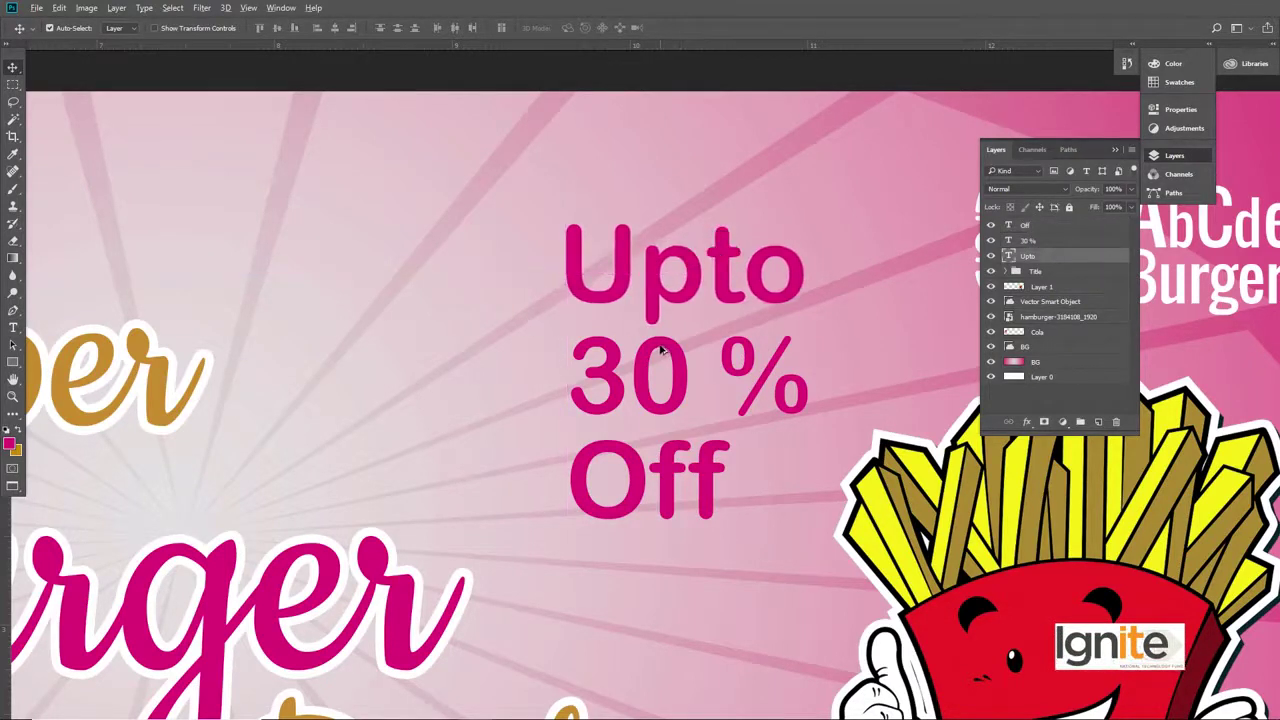
pyautogui.click(660, 349)
pyautogui.click(660, 262)
pyautogui.hotkey('ctrl', 't')
pyautogui.moveTo(803, 215); pyautogui.dragTo(724, 274)
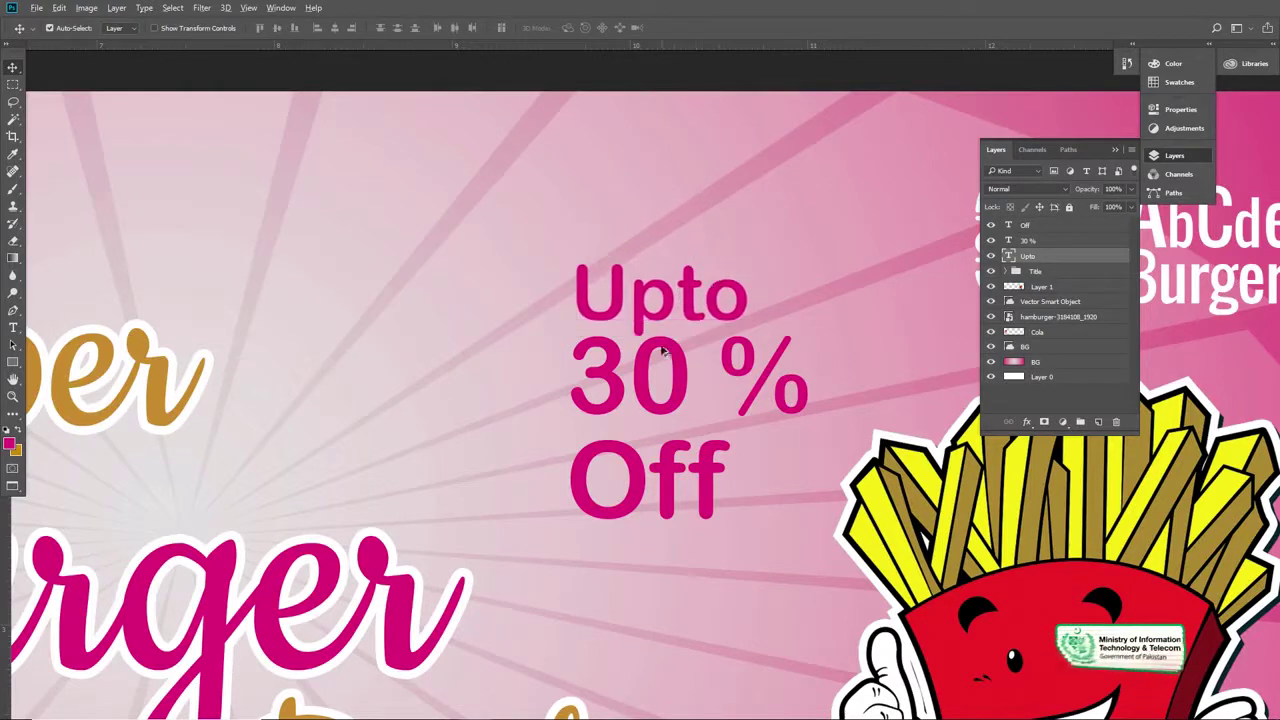
pyautogui.press('Return')
# Enlarge the 30 % text to about 108% and center it vertically between Upto and Off, lining up their left edges
pyautogui.hotkey('ctrl', 't')
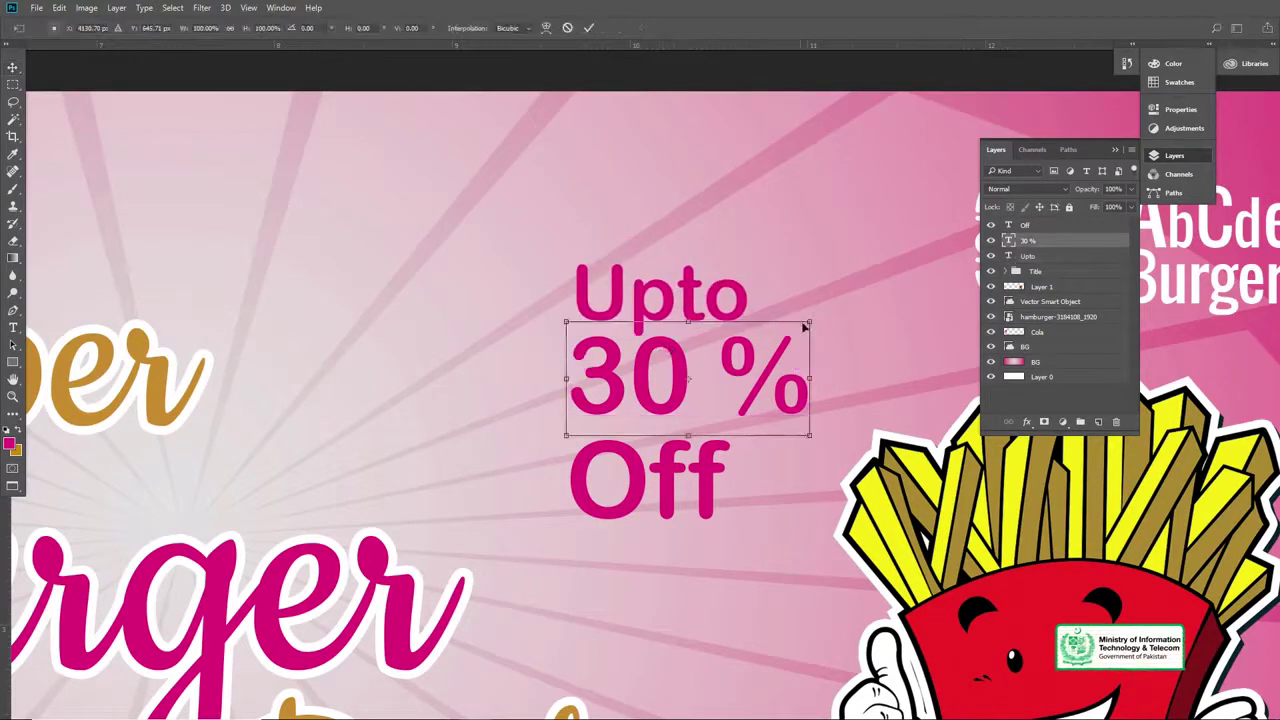
pyautogui.moveTo(800, 322); pyautogui.dragTo(799, 325)
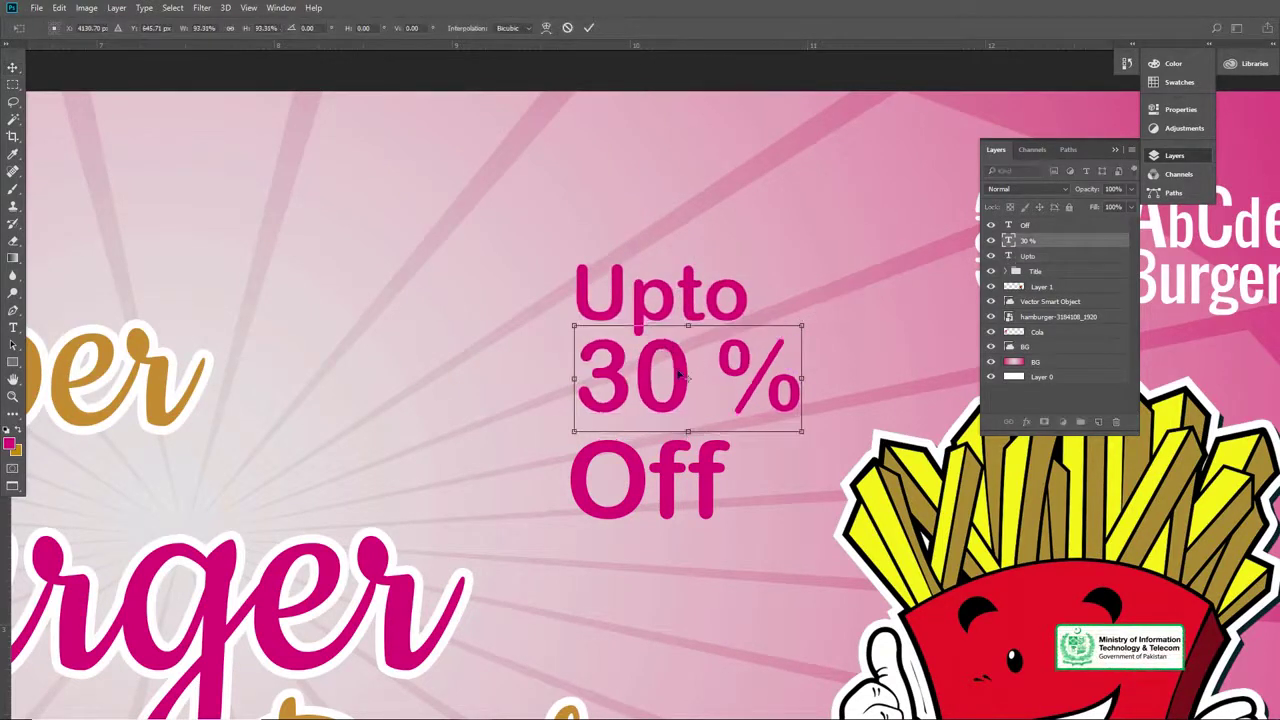
pyautogui.moveTo(683, 373); pyautogui.dragTo(676, 373)
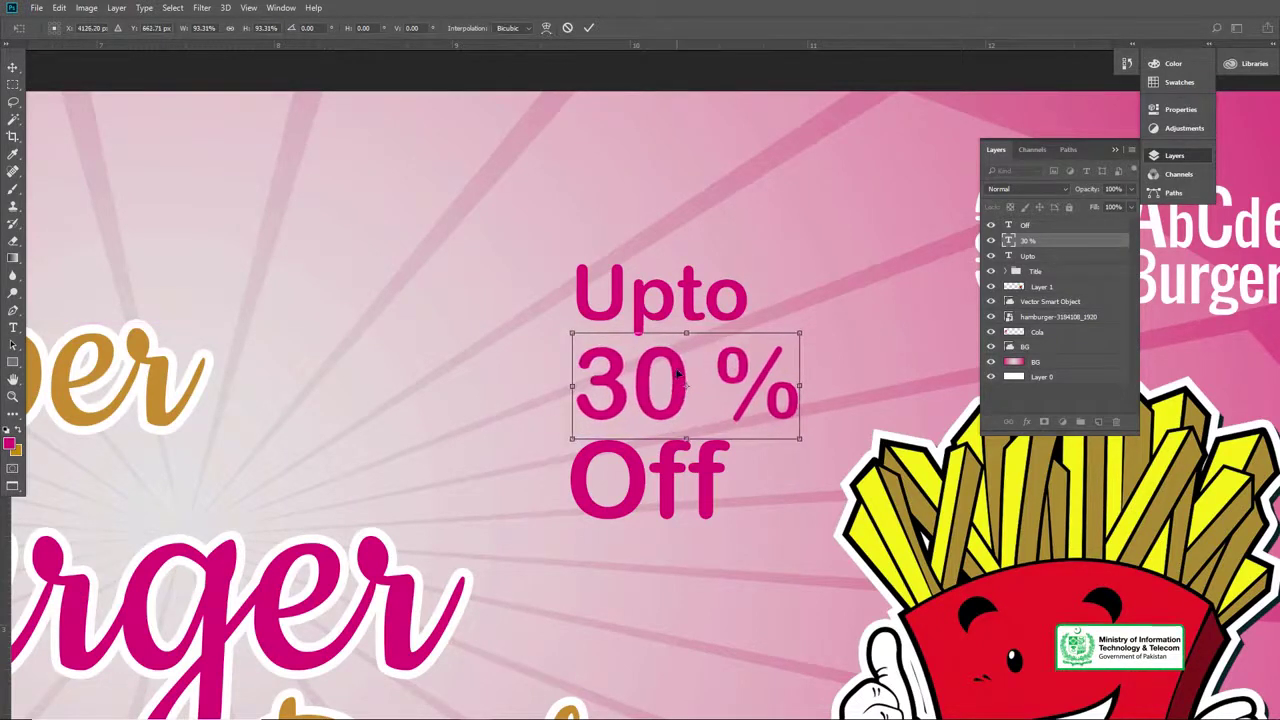
pyautogui.moveTo(802, 329); pyautogui.dragTo(826, 318)
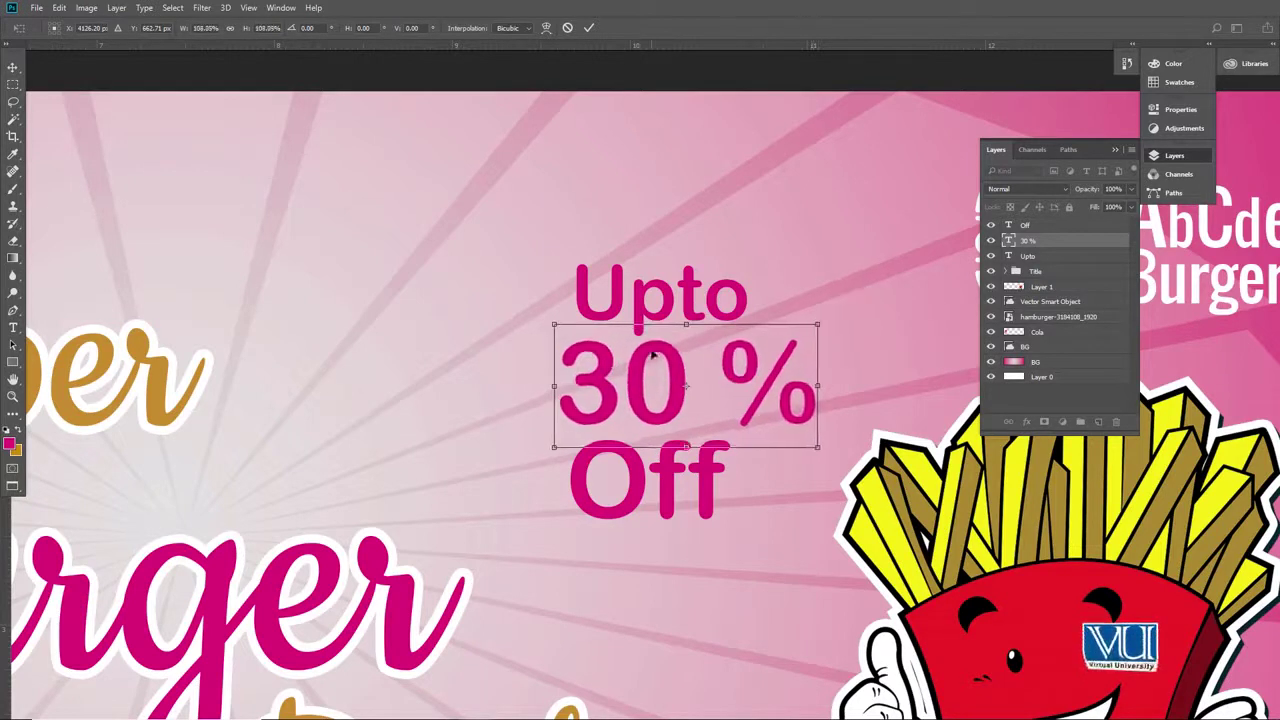
pyautogui.moveTo(654, 352); pyautogui.dragTo(666, 352)
pyautogui.press('Return')
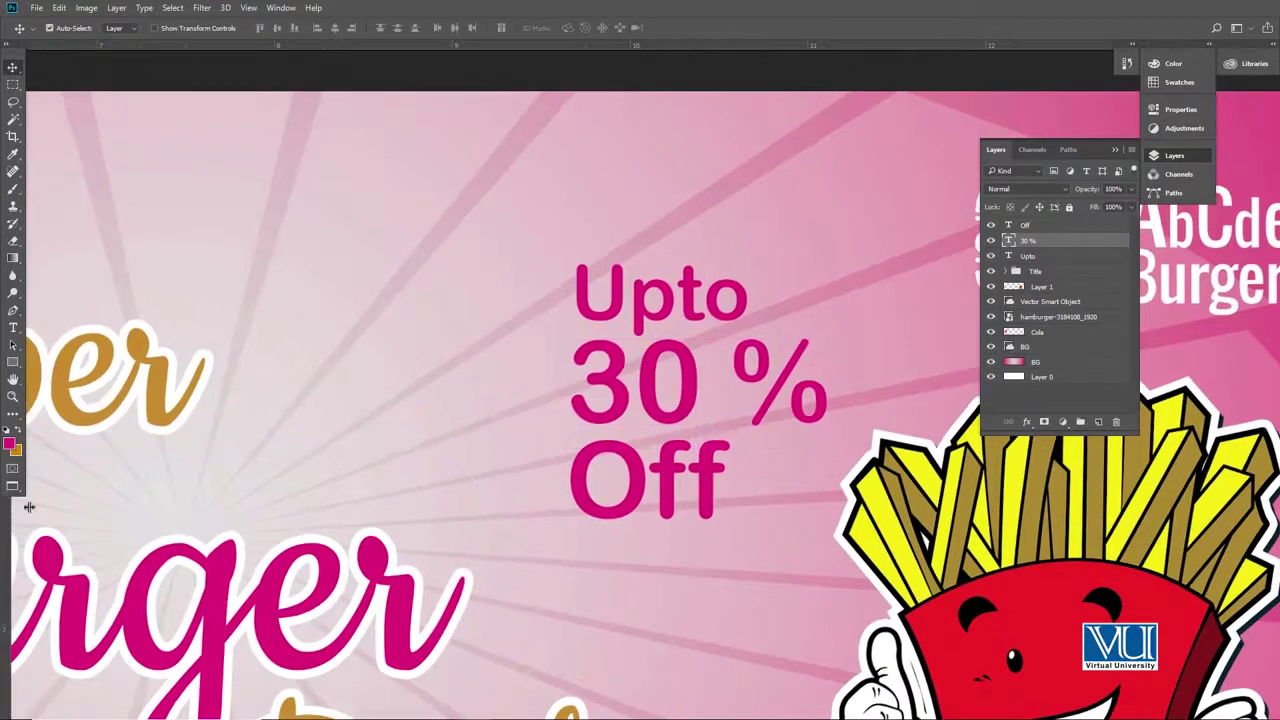
# Place a vertical guide at the left edge of the offer text and align Upto and 30 % to it
pyautogui.moveTo(5, 515); pyautogui.dragTo(574, 502)
pyautogui.press('z')
pyautogui.click(598, 360)
pyautogui.click(598, 358)
pyautogui.press('v')
pyautogui.moveTo(545, 165); pyautogui.dragTo(535, 152)
pyautogui.moveTo(585, 330); pyautogui.dragTo(580, 329)
# Scale the Off text down and align its left edge to the guide beneath 30 %
pyautogui.press('z')
pyautogui.keyDown('alt'); pyautogui.click(658, 478); pyautogui.keyUp('alt')
pyautogui.press('v')
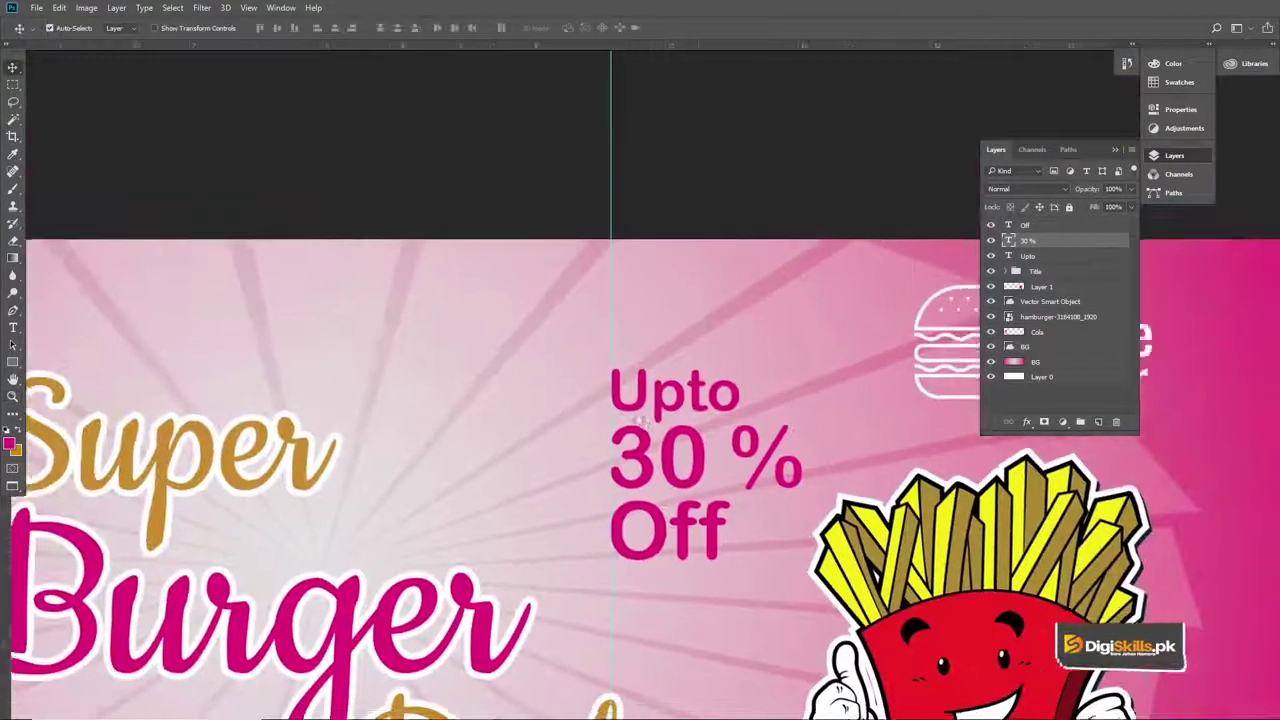
pyautogui.click(591, 468)
pyautogui.hotkey('ctrl', 't')
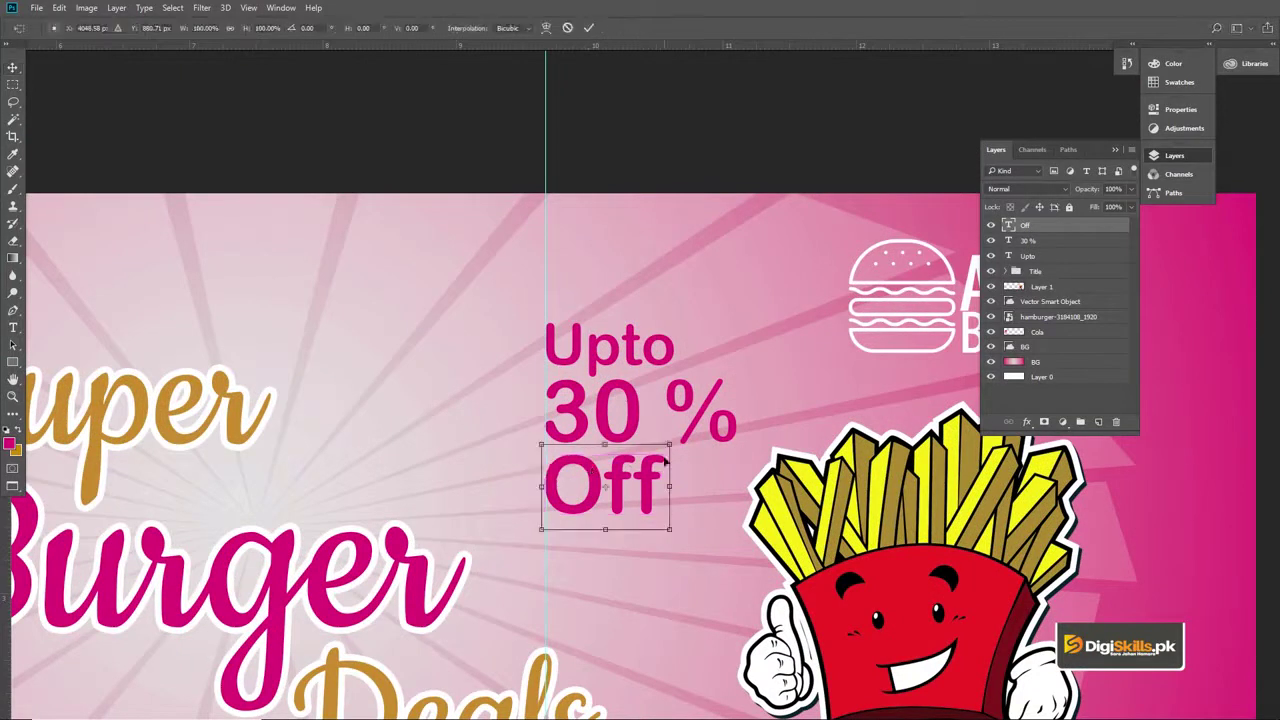
pyautogui.moveTo(668, 444); pyautogui.dragTo(593, 479)
pyautogui.press('Return')
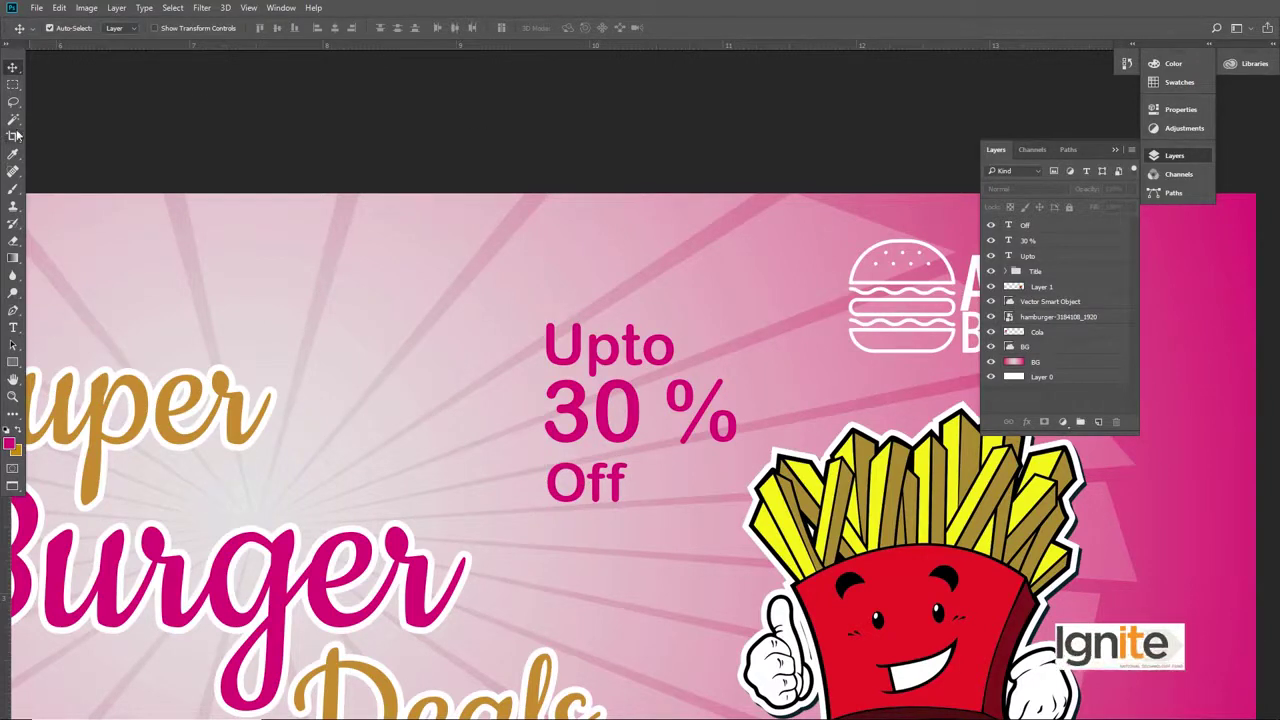
# Add a white 13 px outside stroke to the Off text layer
pyautogui.click(1033, 226)
pyautogui.rightClick(1033, 226)
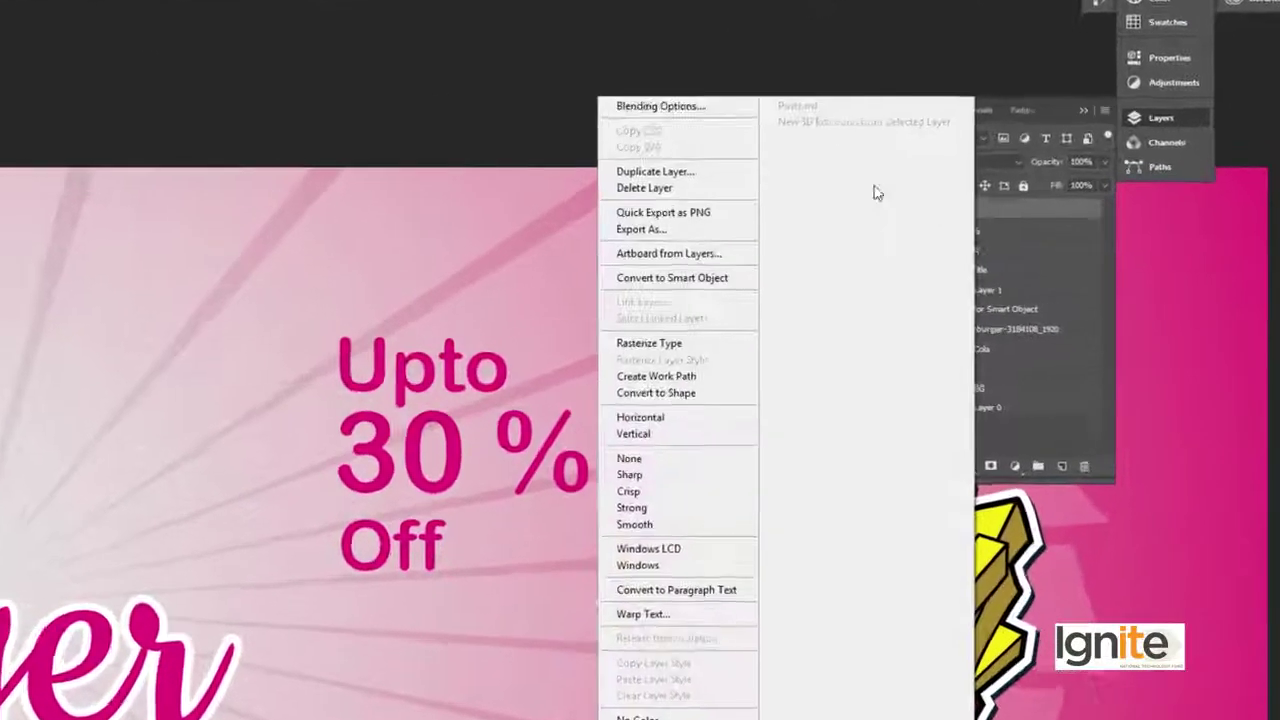
pyautogui.click(802, 145)
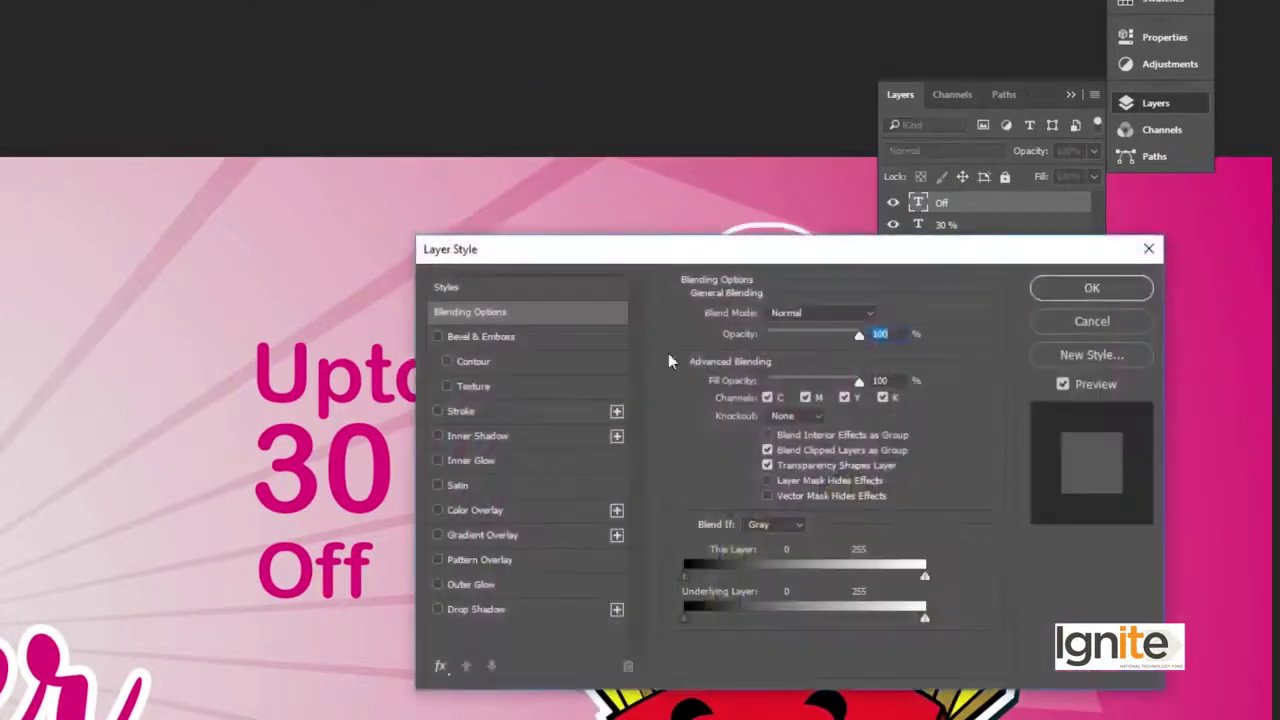
pyautogui.click(486, 411)
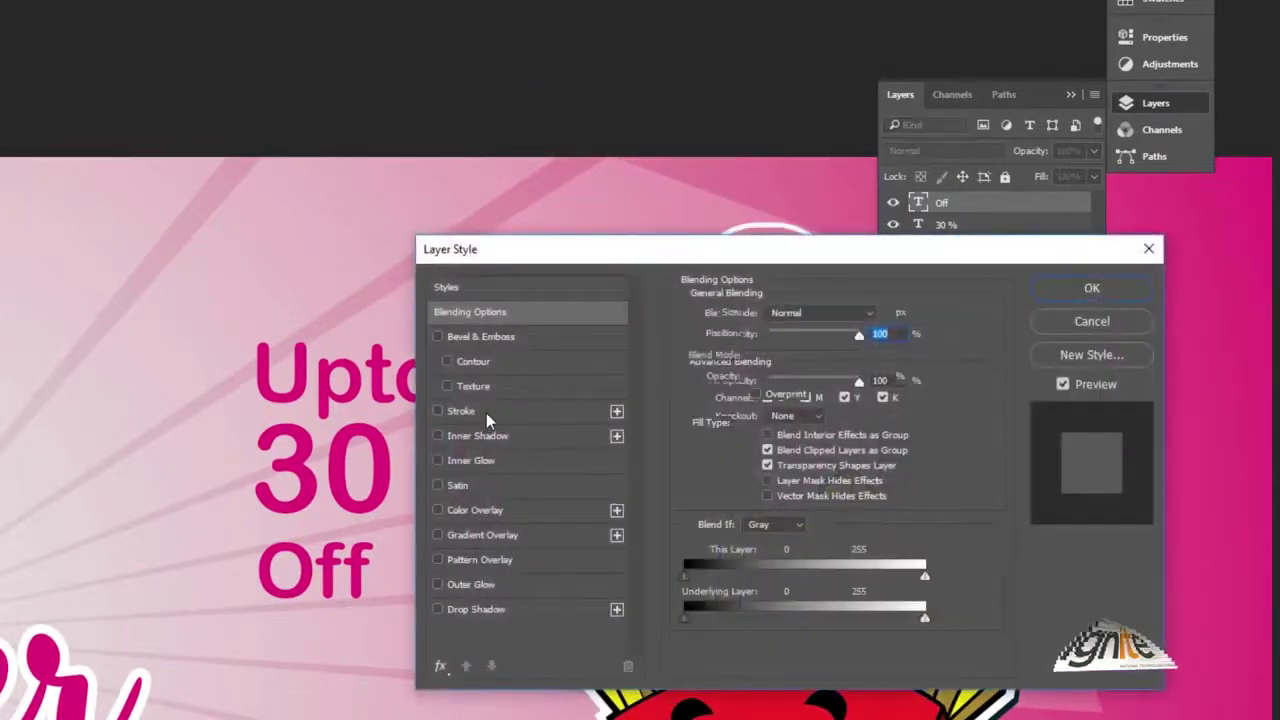
pyautogui.moveTo(766, 318); pyautogui.dragTo(760, 316)
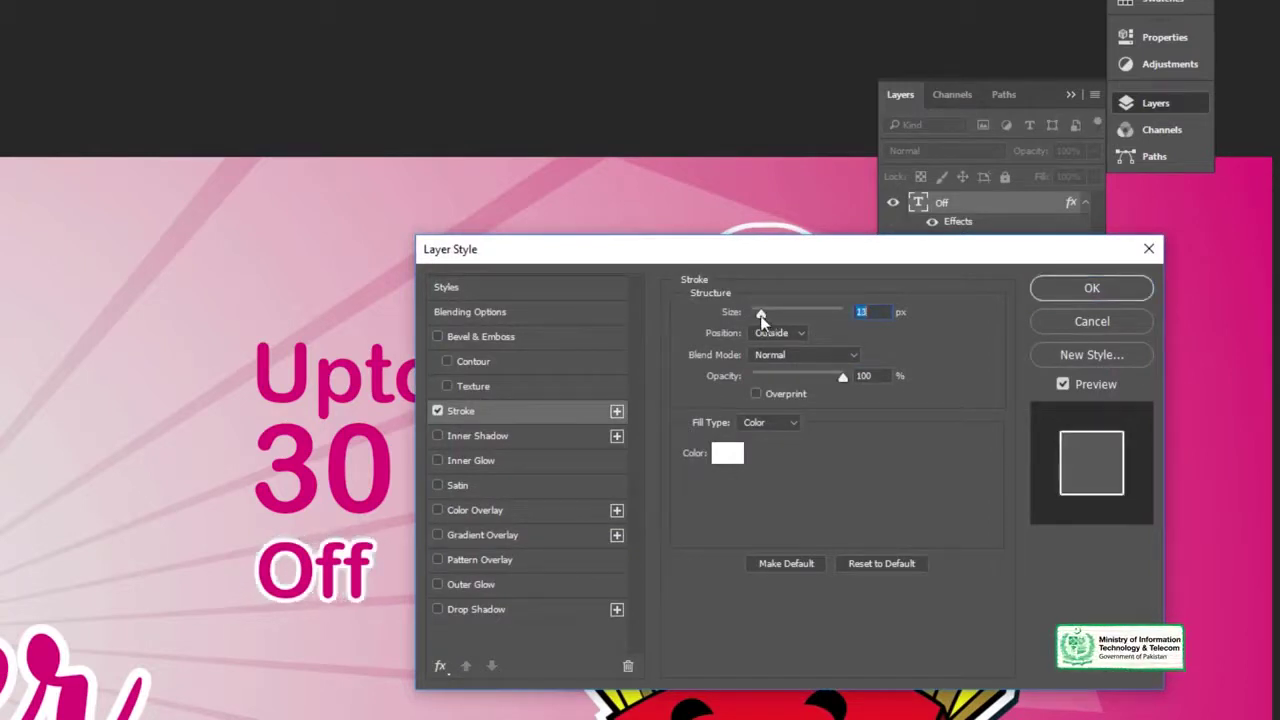
pyautogui.click(1092, 289)
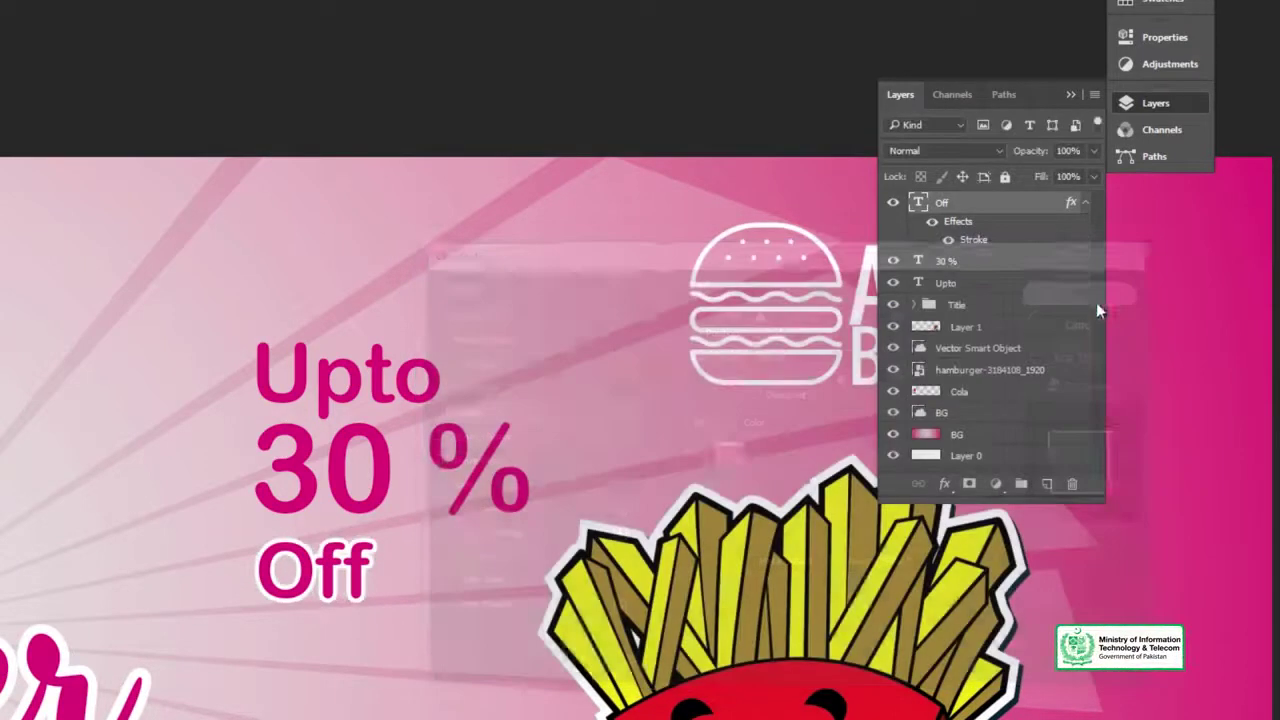
# Copy the Off layer's stroke style and paste it onto the 30 % and Upto text layers
pyautogui.rightClick(997, 240)
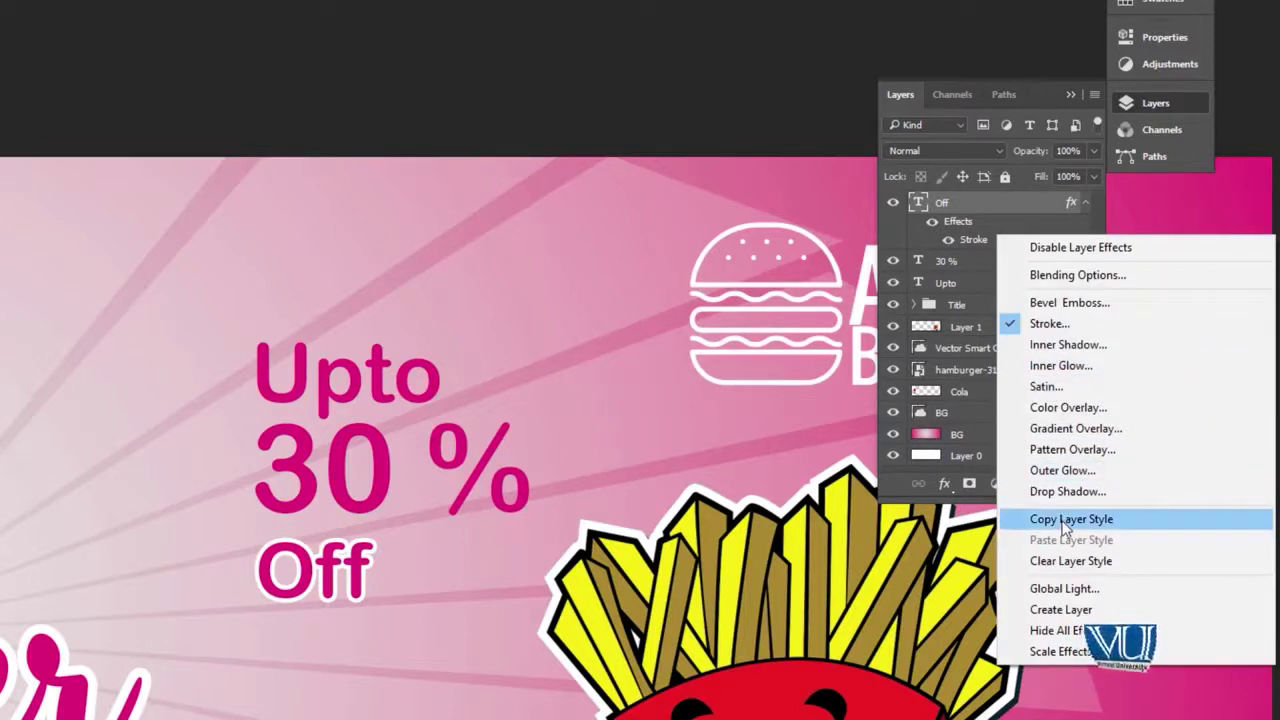
pyautogui.click(1065, 522)
pyautogui.click(980, 262)
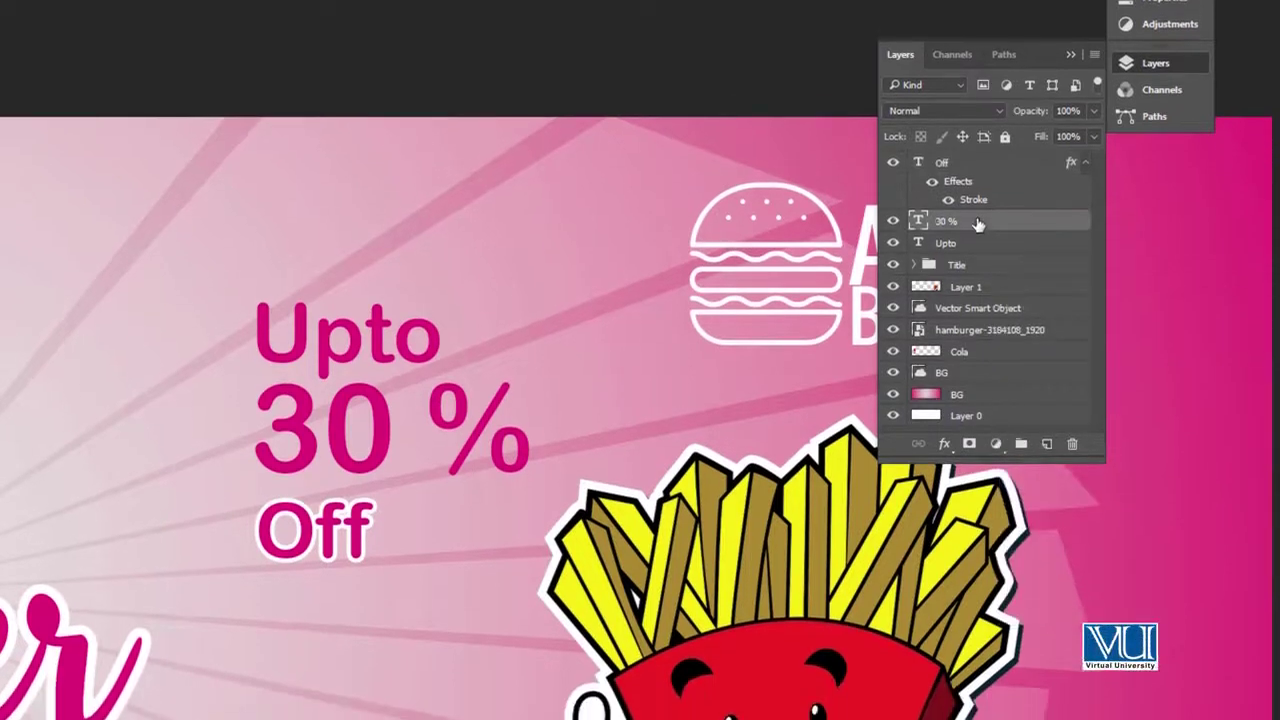
pyautogui.rightClick(978, 224)
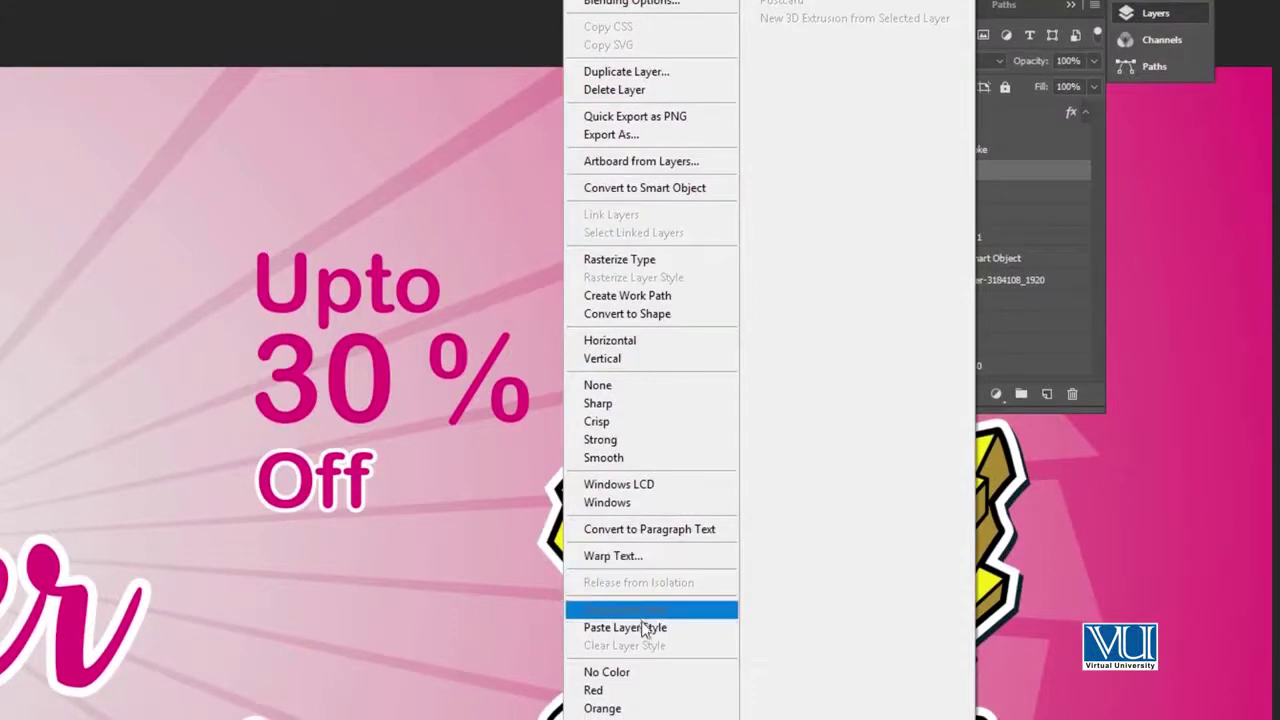
pyautogui.click(642, 627)
pyautogui.rightClick(964, 230)
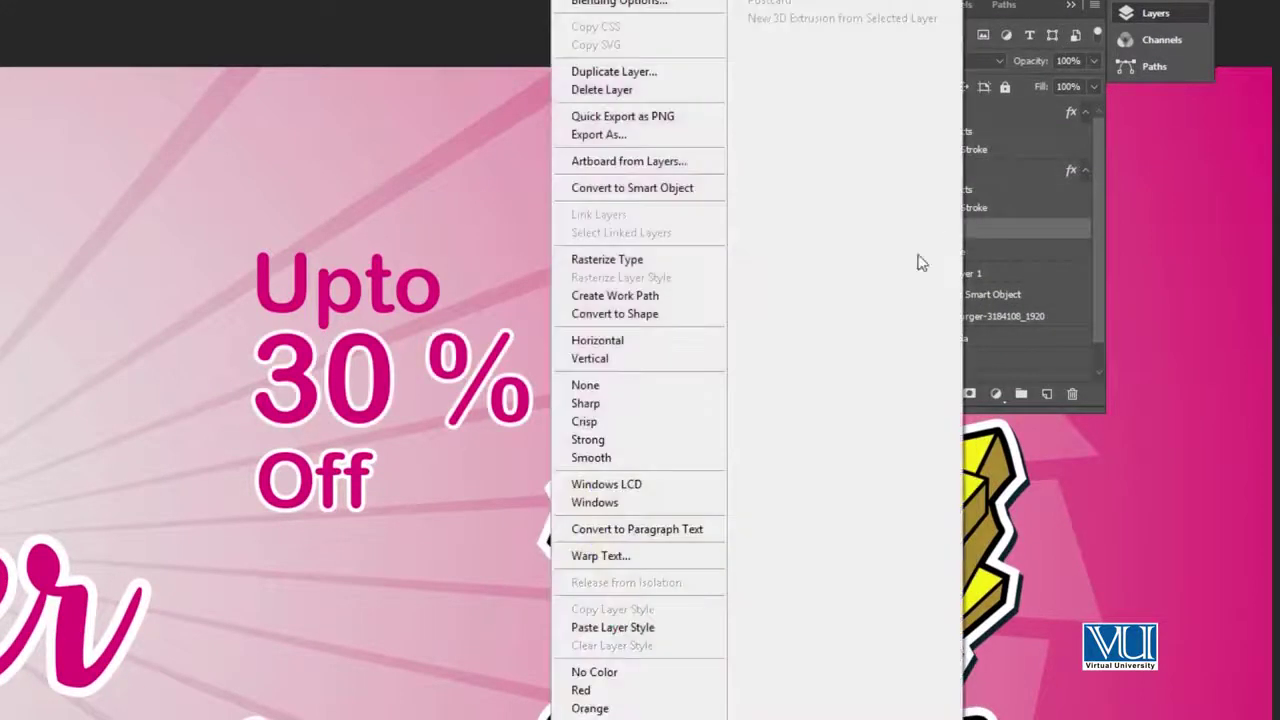
pyautogui.click(620, 629)
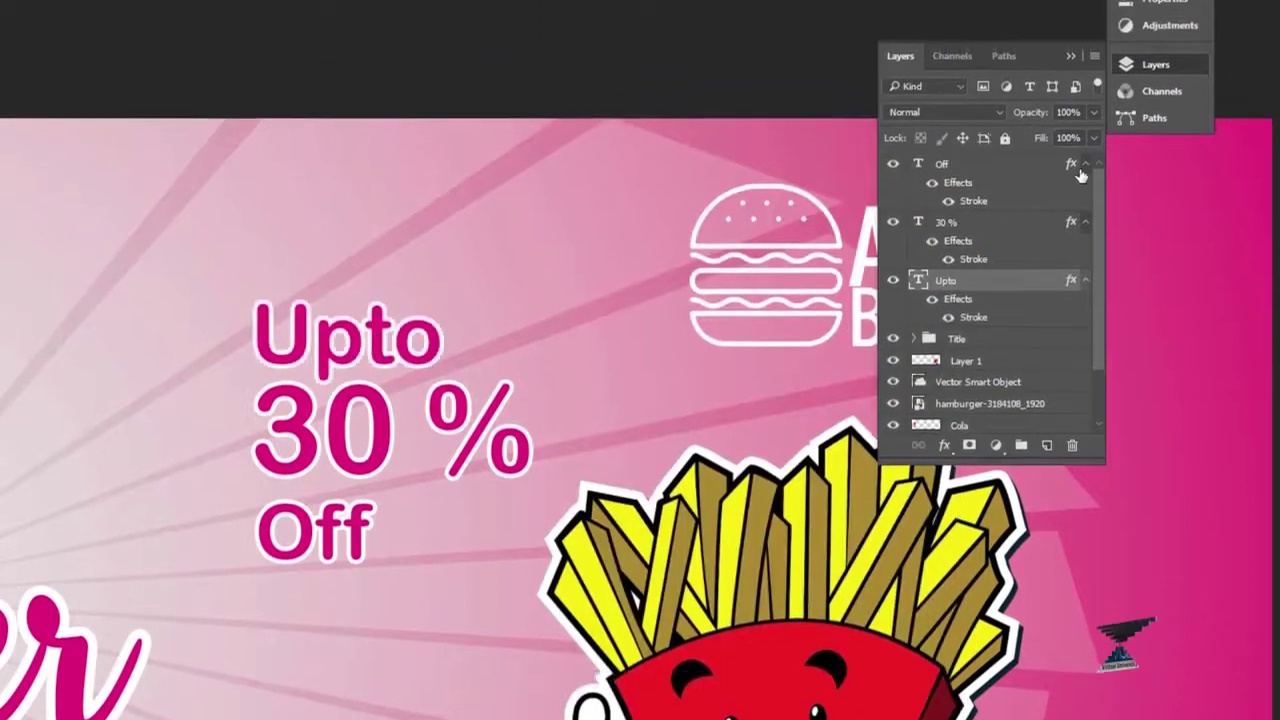
# Collapse the effects of the Off, 30 % and Upto layers and group the three layers together
pyautogui.click(1085, 163)
pyautogui.click(1085, 185)
pyautogui.click(1085, 208)
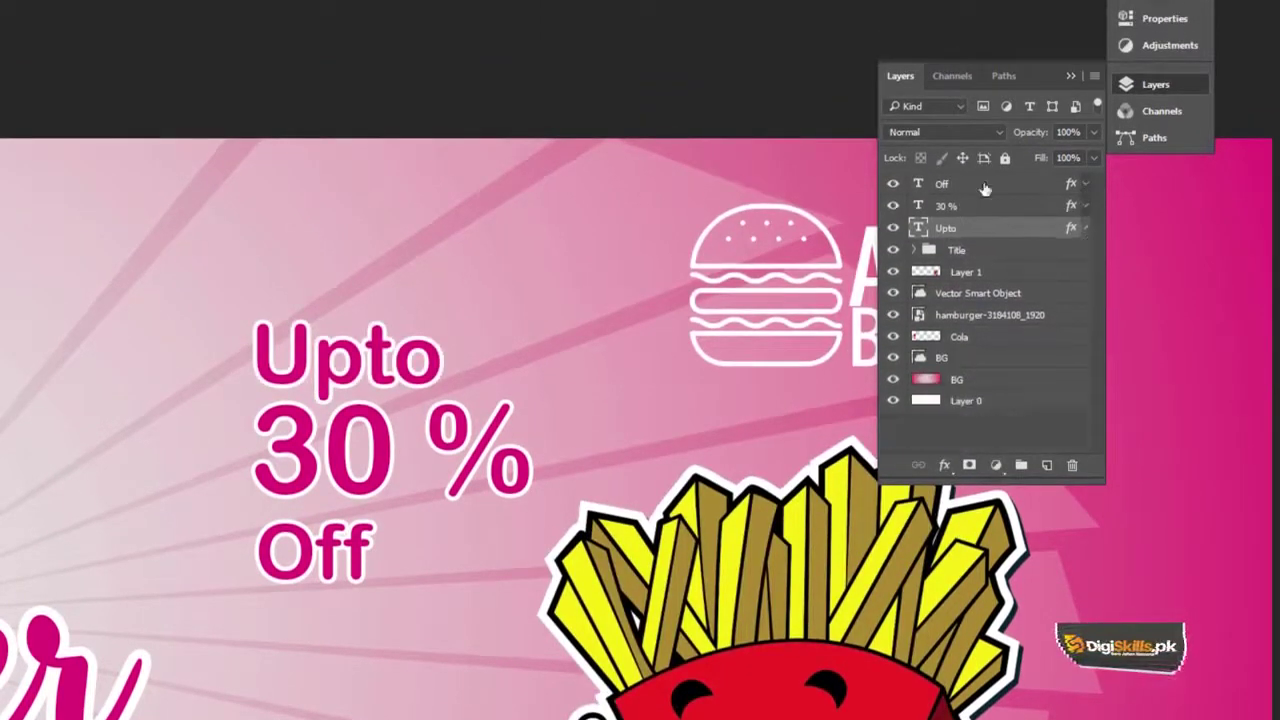
pyautogui.click(985, 184)
pyautogui.keyDown('shift'); pyautogui.click(982, 227); pyautogui.keyUp('shift')
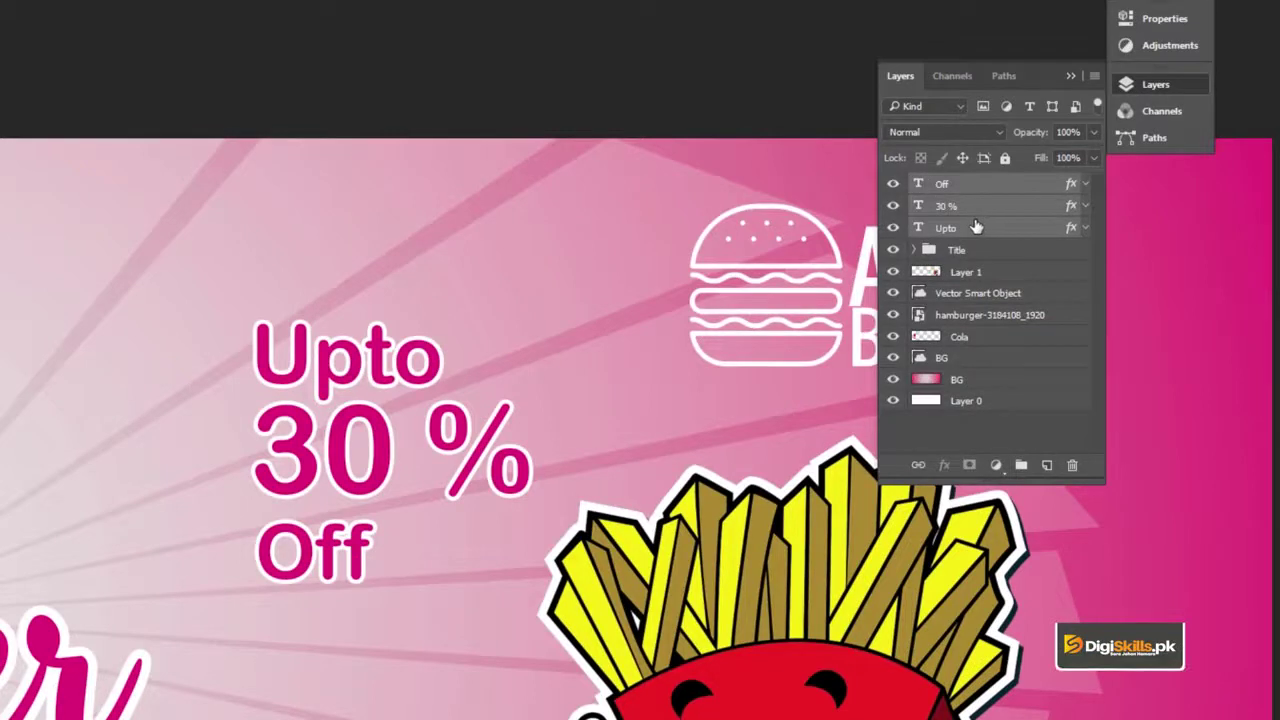
pyautogui.hotkey('ctrl', 'g')
pyautogui.click(262, 470)
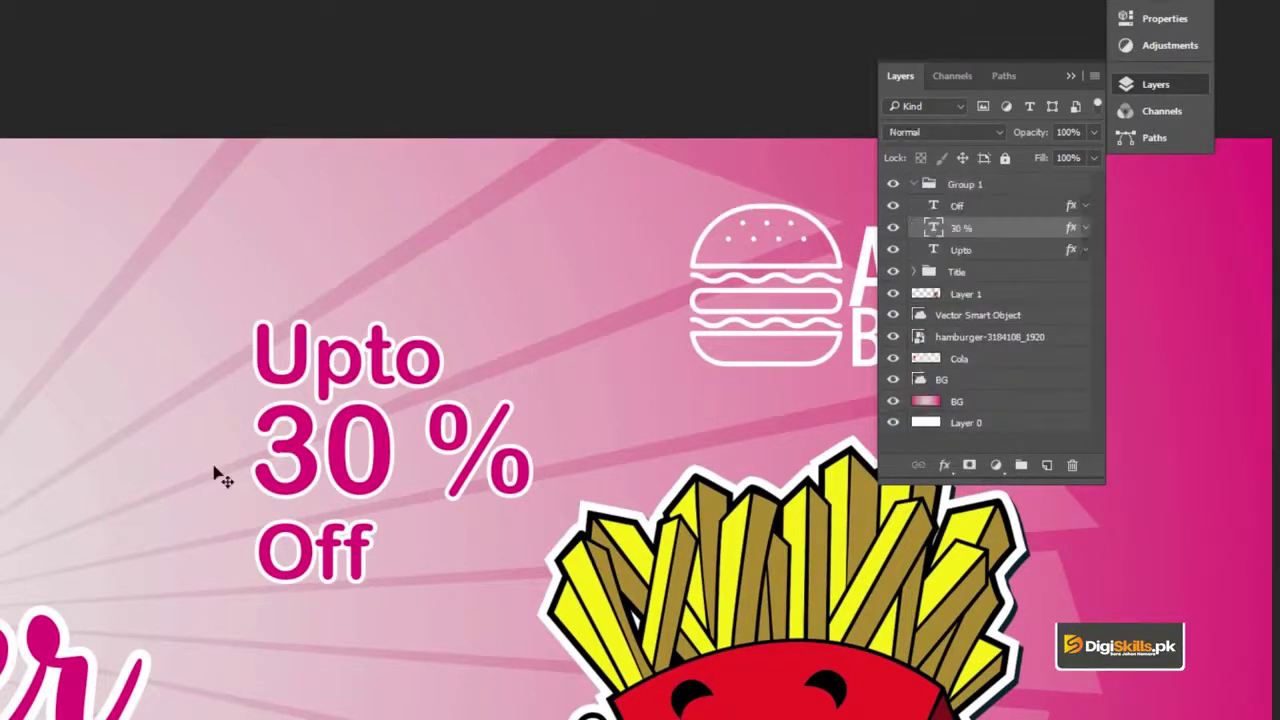
pyautogui.scroll(-3, 181, 477)
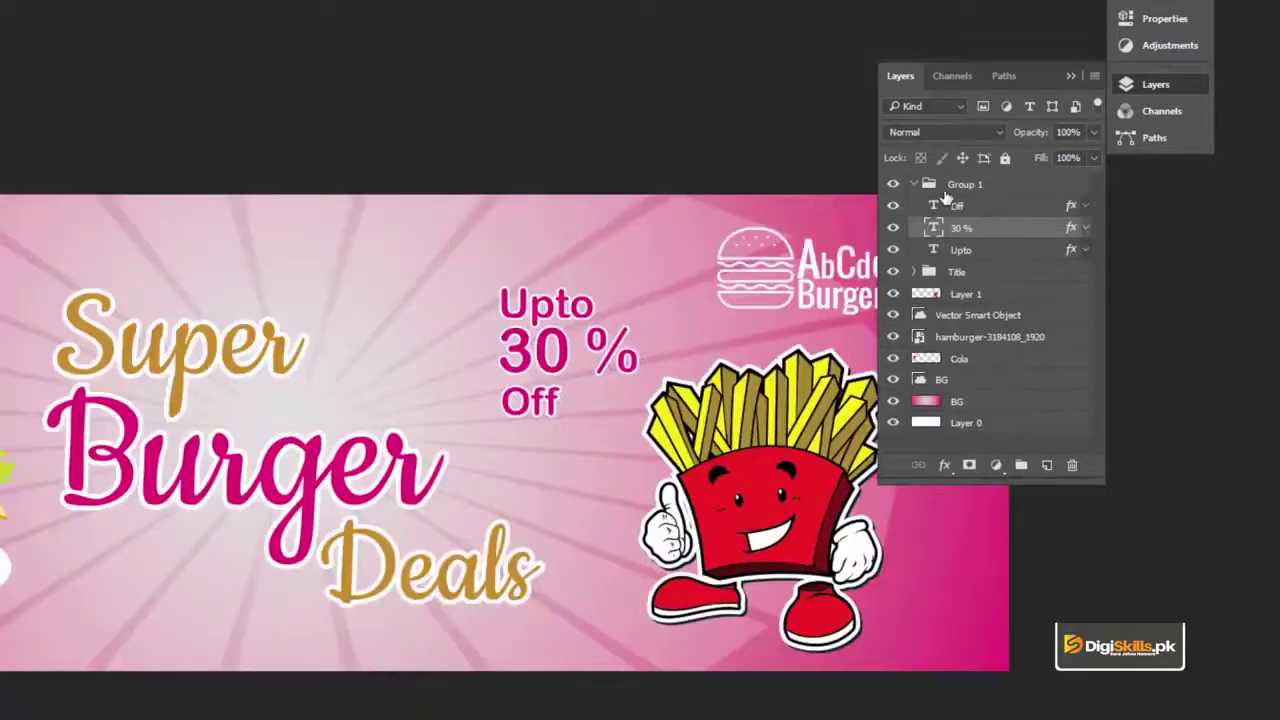
pyautogui.click(924, 184)
pyautogui.moveTo(571, 319); pyautogui.dragTo(538, 296)
pyautogui.hotkey('ctrl', 'z')
# Collapse the offer text group and move it slightly left and down, closer to the title
pyautogui.click(917, 188)
pyautogui.click(913, 186)
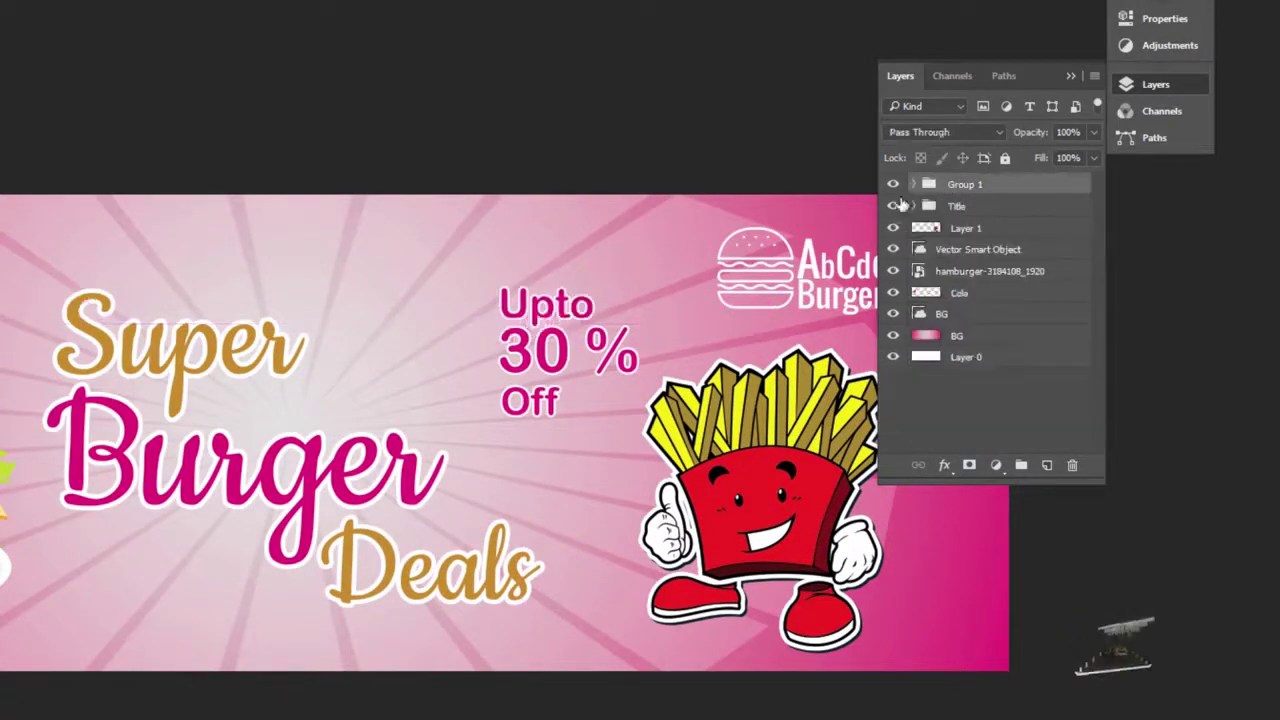
pyautogui.click(535, 328)
pyautogui.moveTo(535, 328); pyautogui.dragTo(482, 344)
pyautogui.press('z')
pyautogui.click(297, 627)
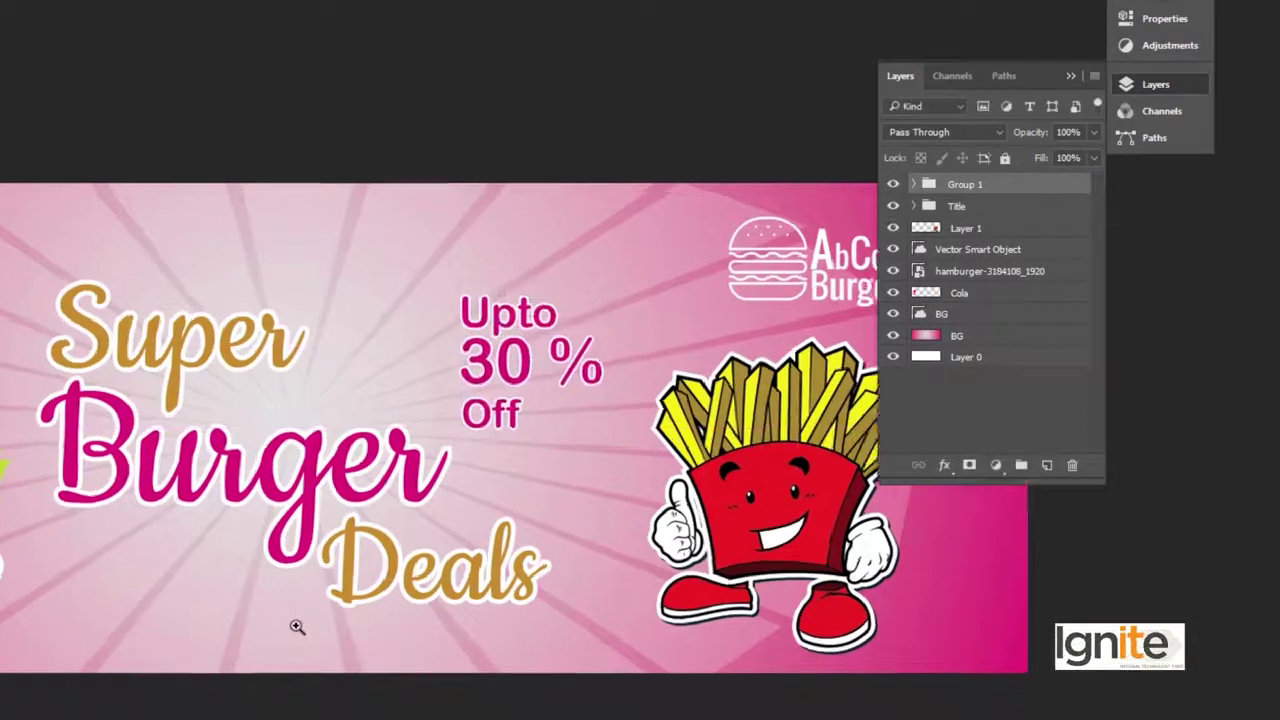
pyautogui.click(297, 627)
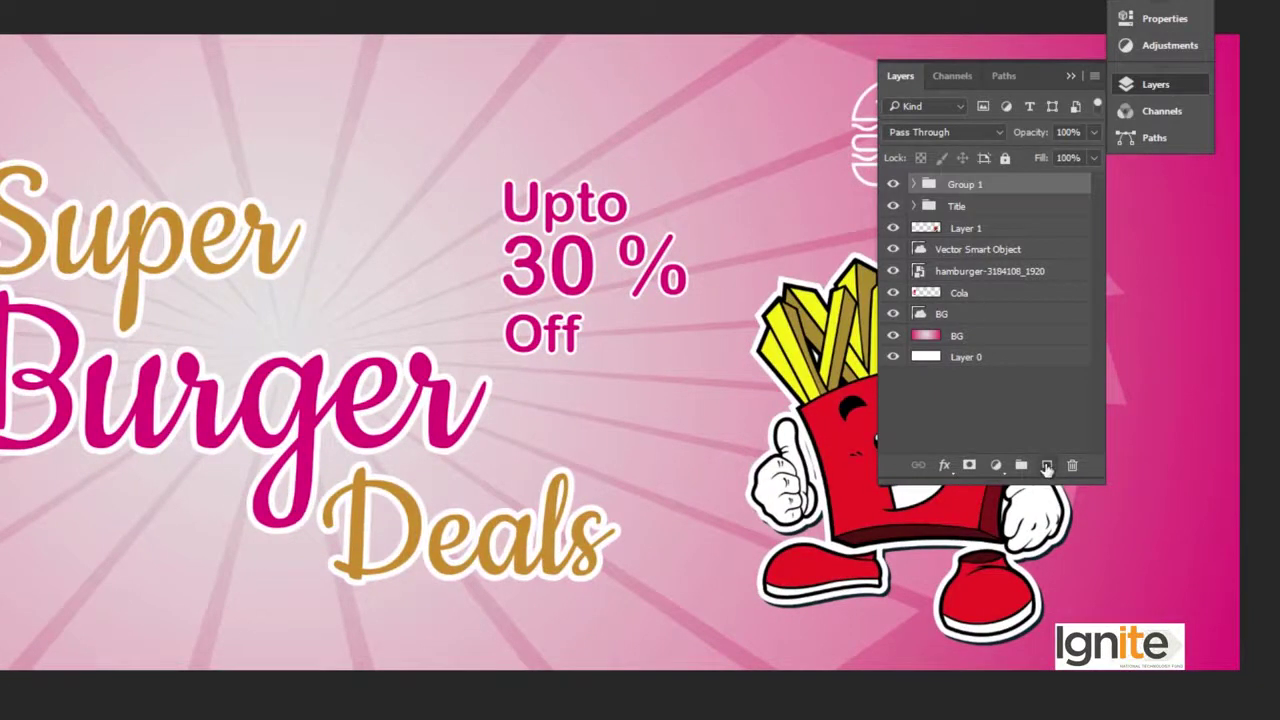
pyautogui.click(263, 633)
pyautogui.write('www.abcdeburge')
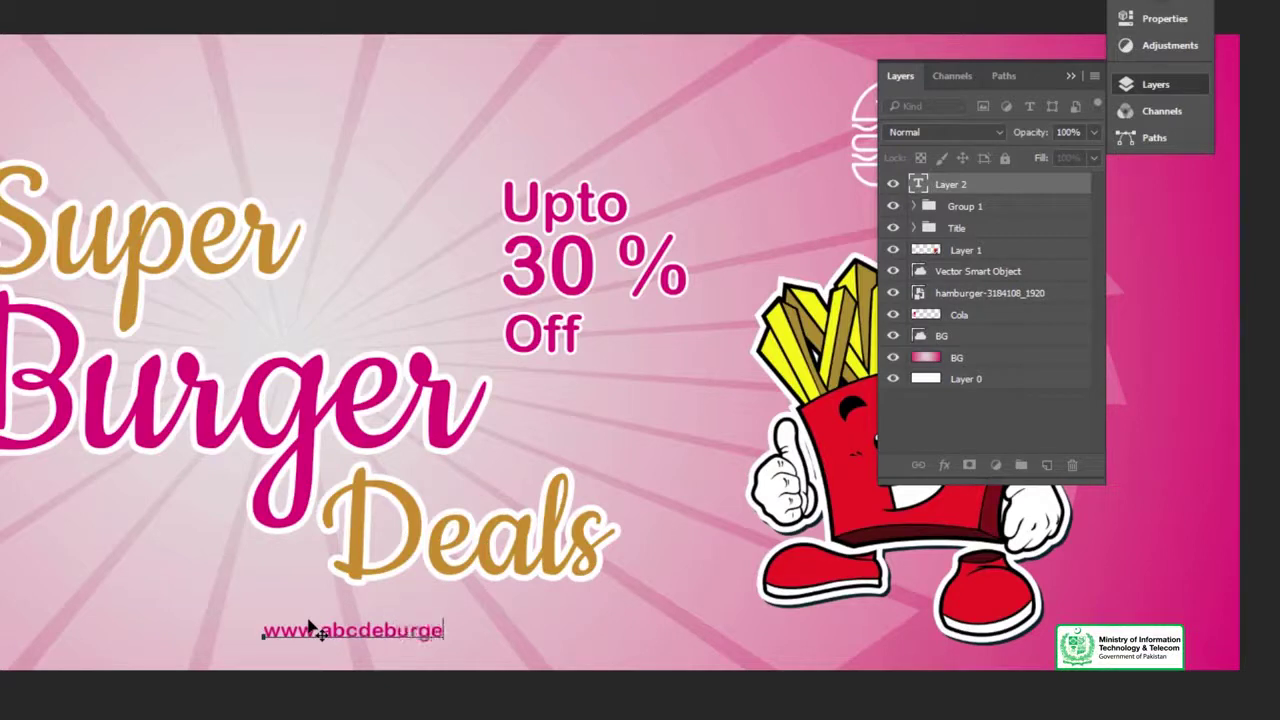
pyautogui.hotkey('ctrl', 'Return')
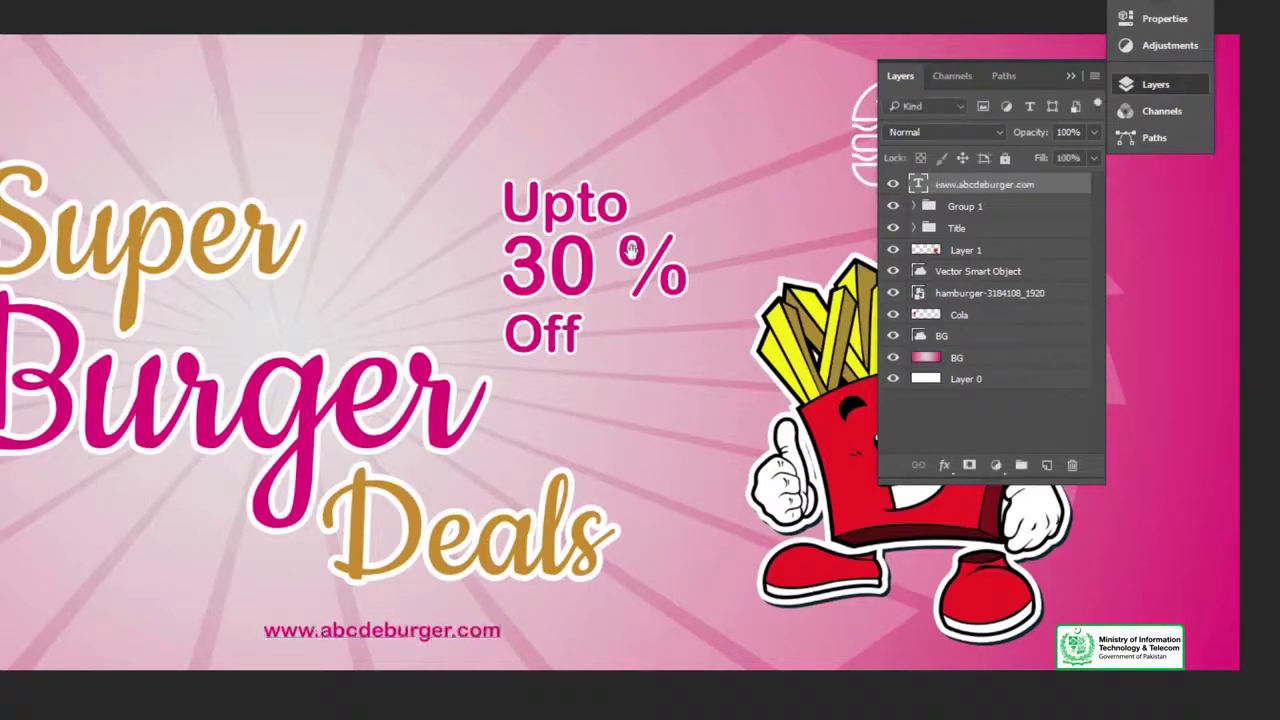
pyautogui.moveTo(750, 280); pyautogui.dragTo(540, 275)
pyautogui.moveTo(246, 393); pyautogui.dragTo(331, 305)
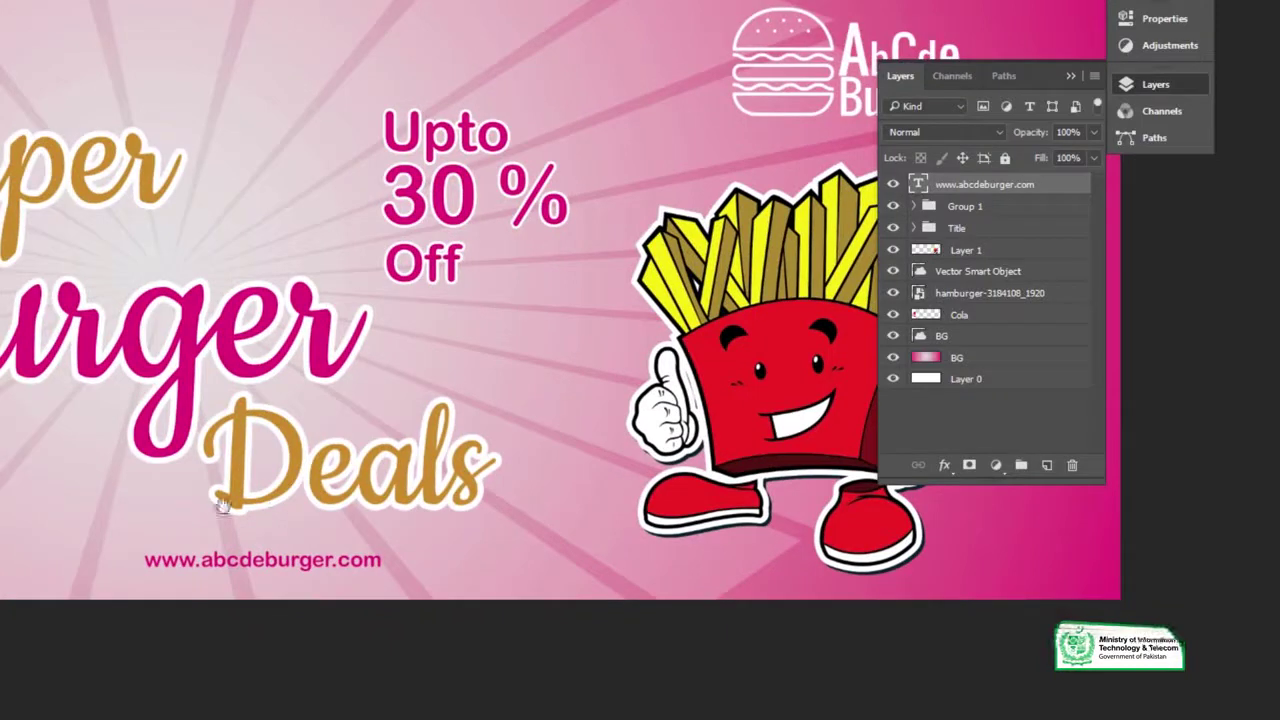
pyautogui.tripleClick(244, 557)
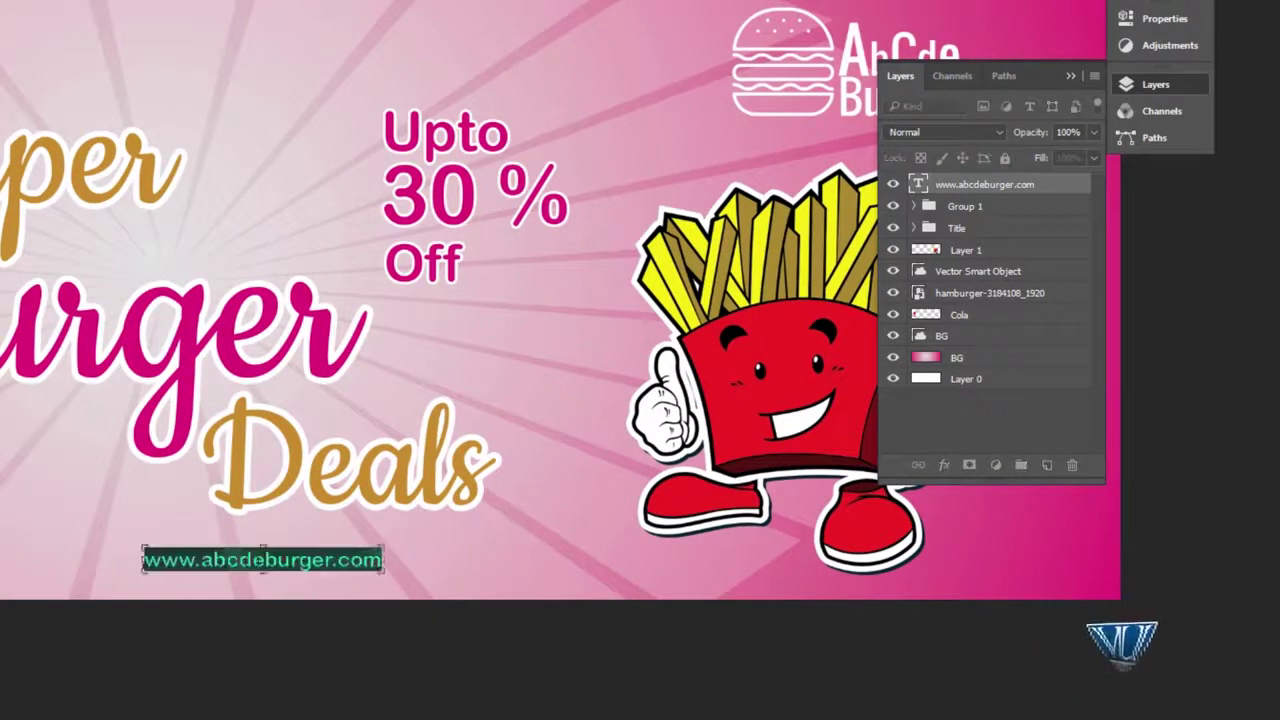
pyautogui.hotkey('ctrl', 'h')
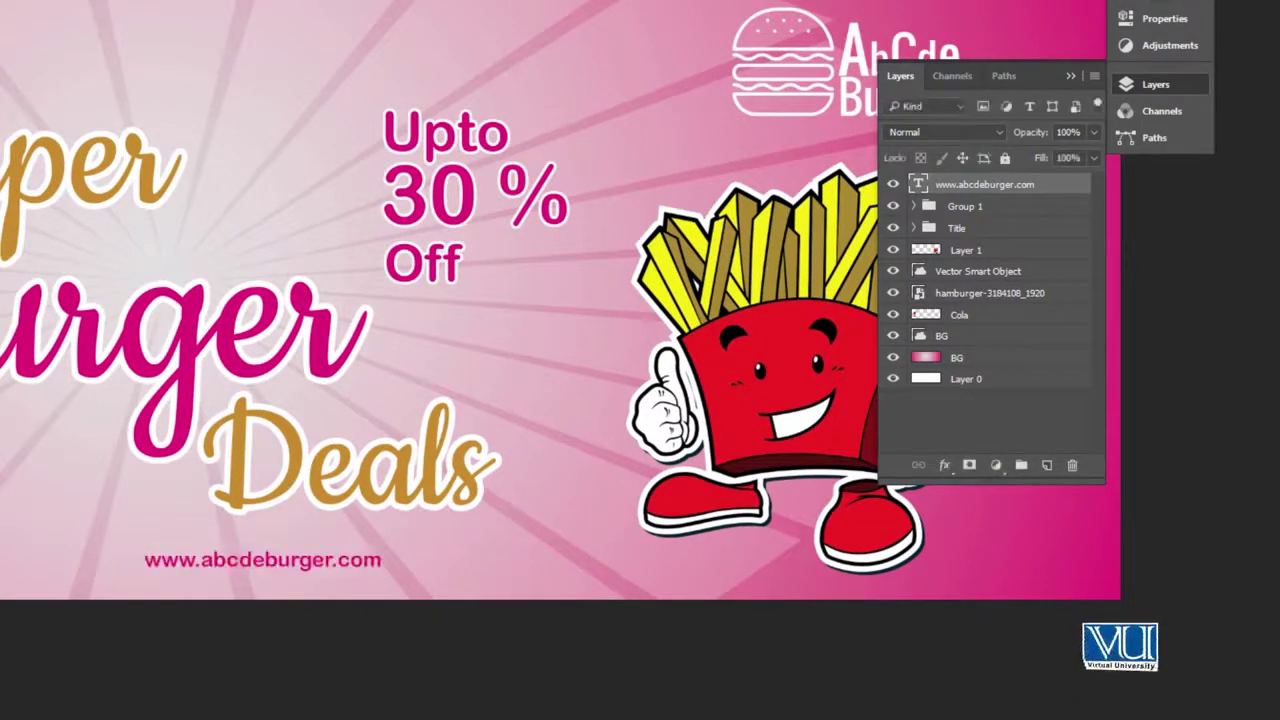
pyautogui.moveTo(200, 192)
pyautogui.mouseDown()
pyautogui.moveTo(140, 127)
pyautogui.moveTo(153, 364)
pyautogui.mouseUp()
pyautogui.click(567, 118)
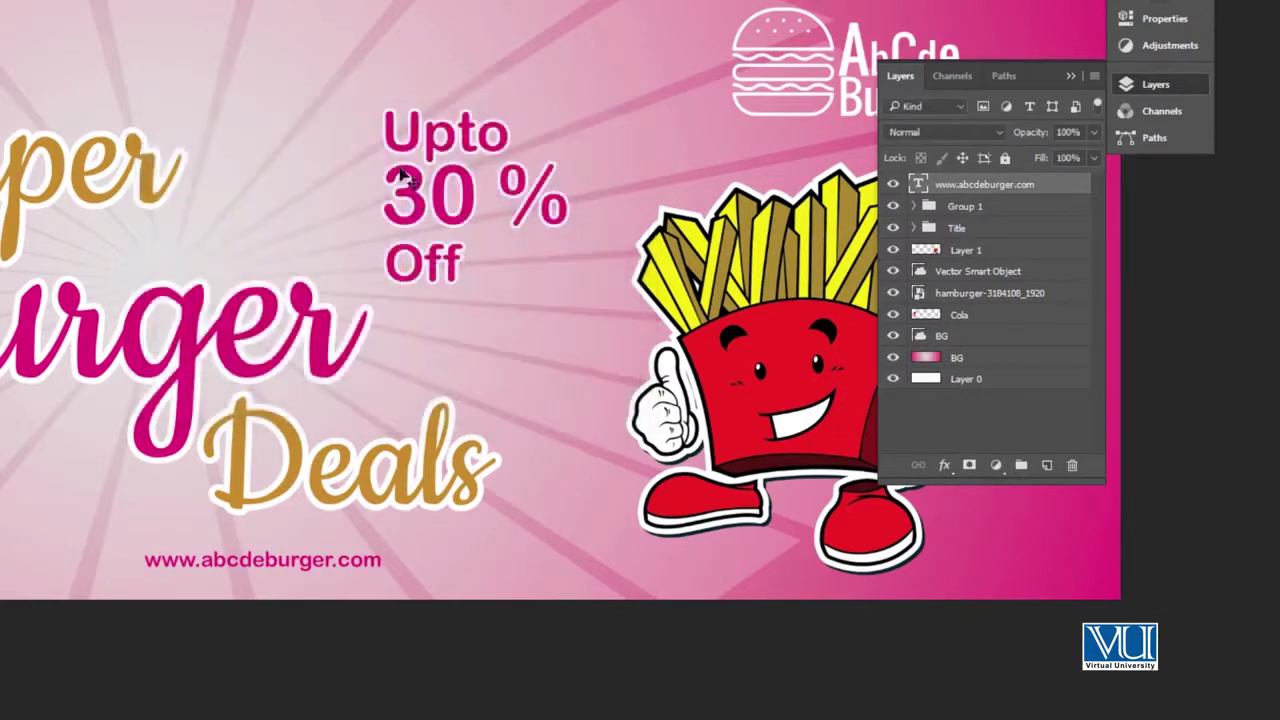
pyautogui.hotkey('ctrl', 't')
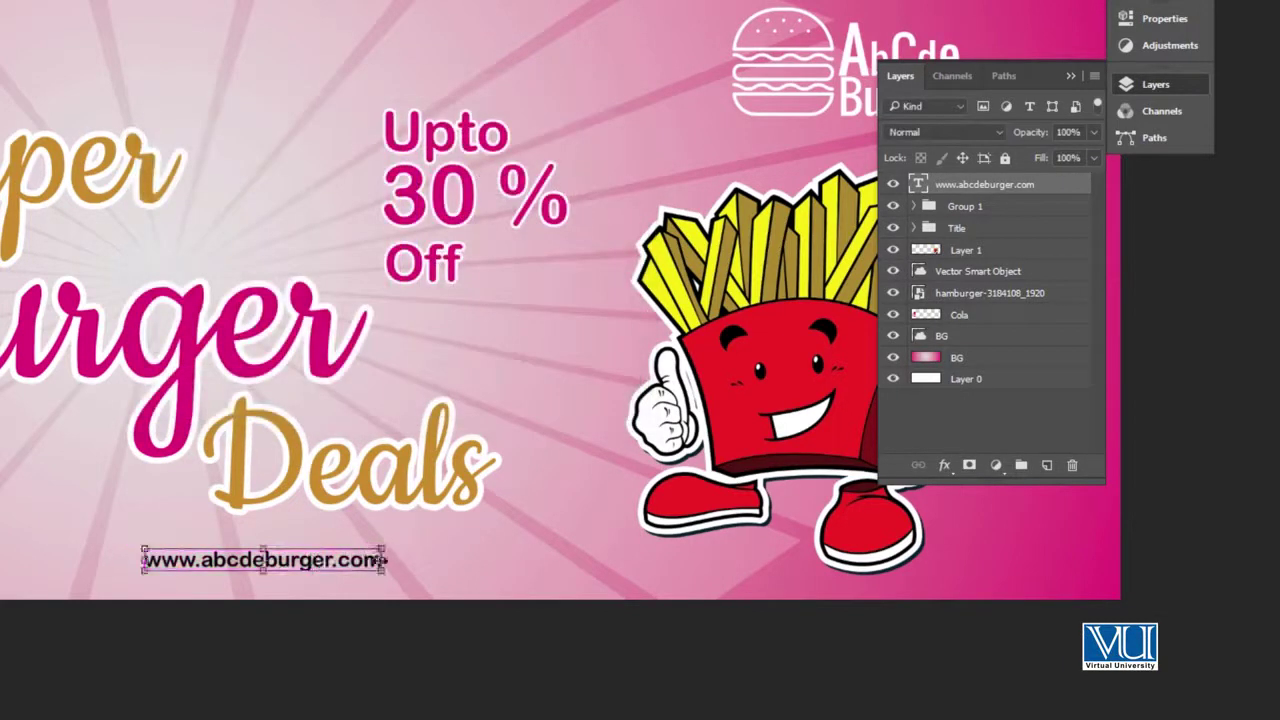
pyautogui.moveTo(393, 550); pyautogui.dragTo(474, 534)
pyautogui.press('Return')
pyautogui.click(305, 558)
pyautogui.hotkey('ctrl', 'a')
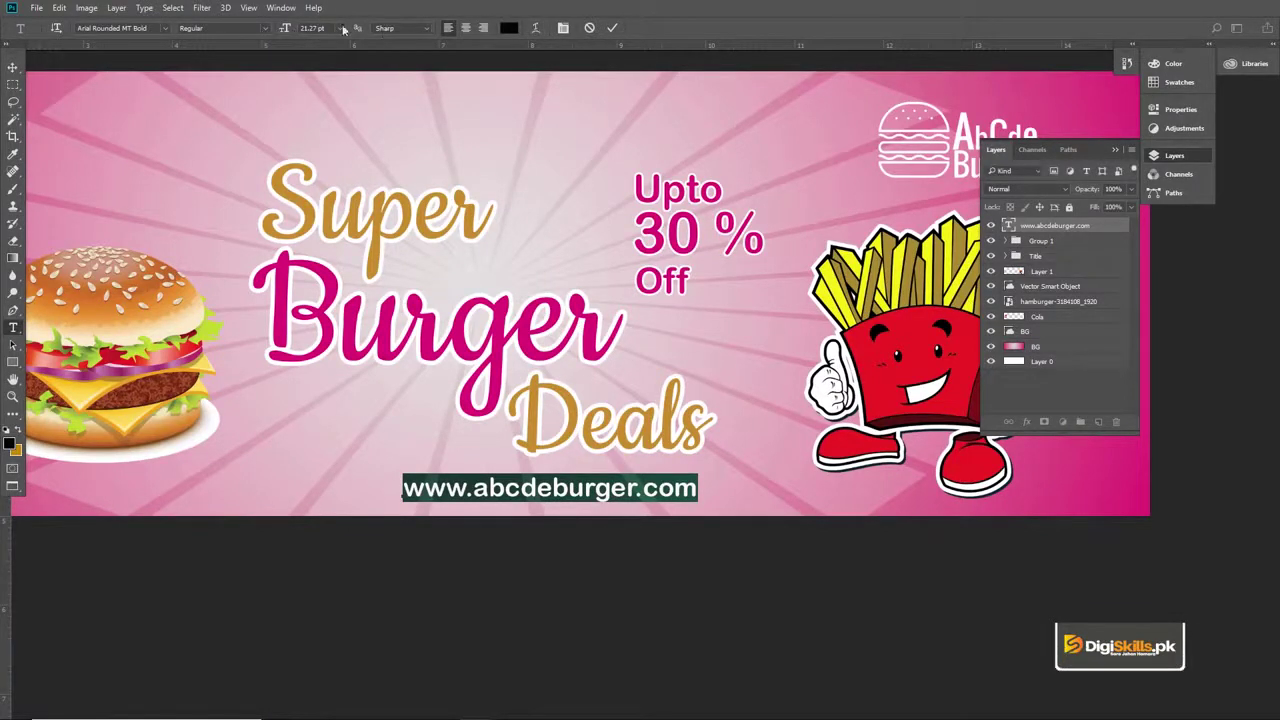
pyautogui.click(281, 7)
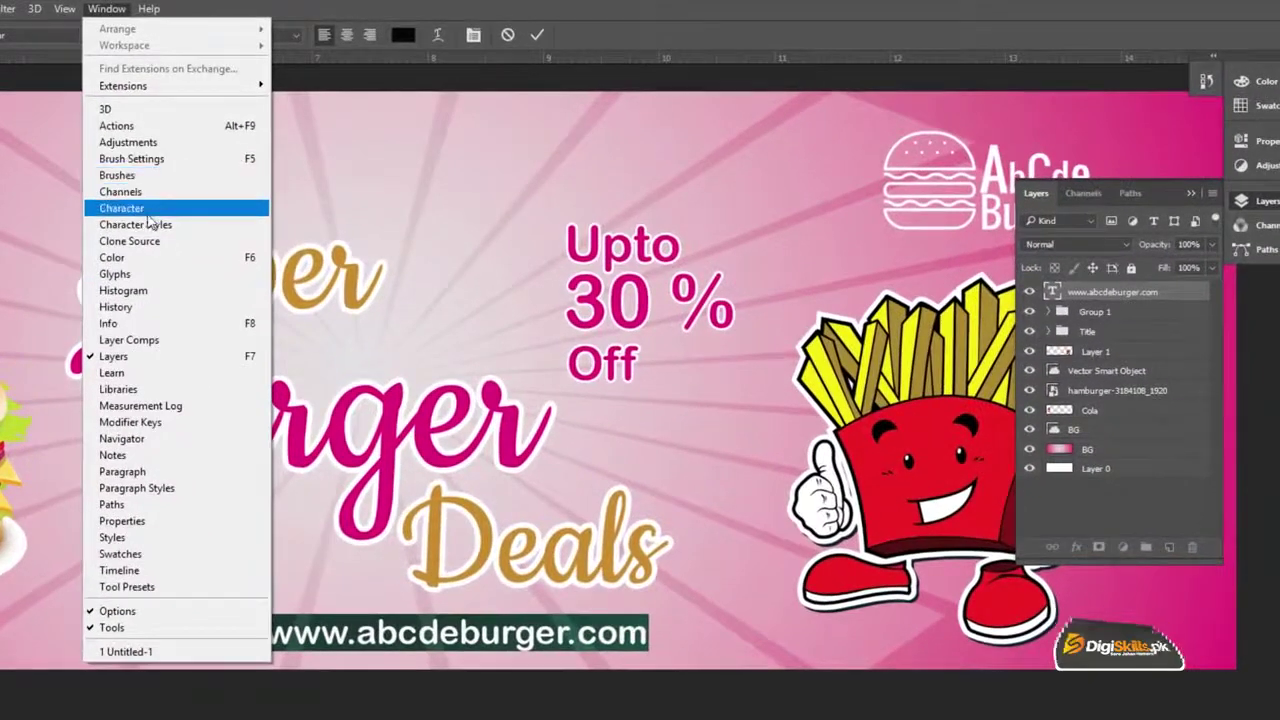
pyautogui.click(140, 208)
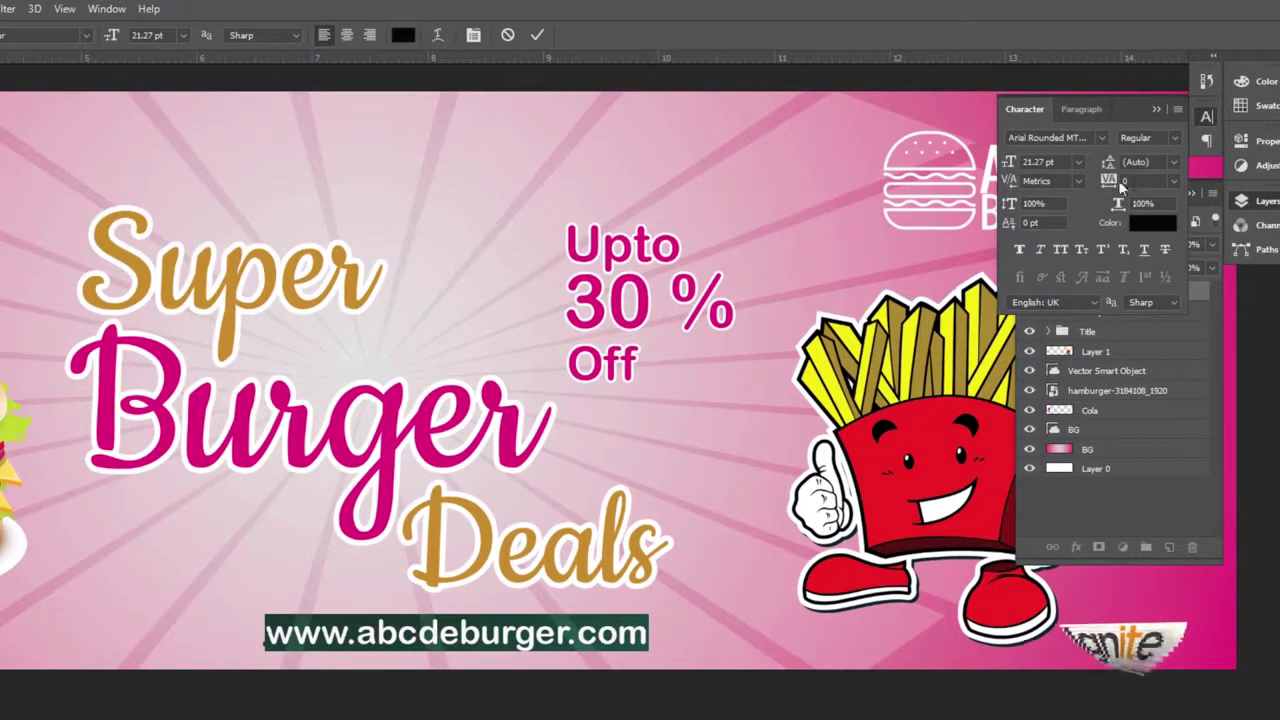
pyautogui.click(1176, 182)
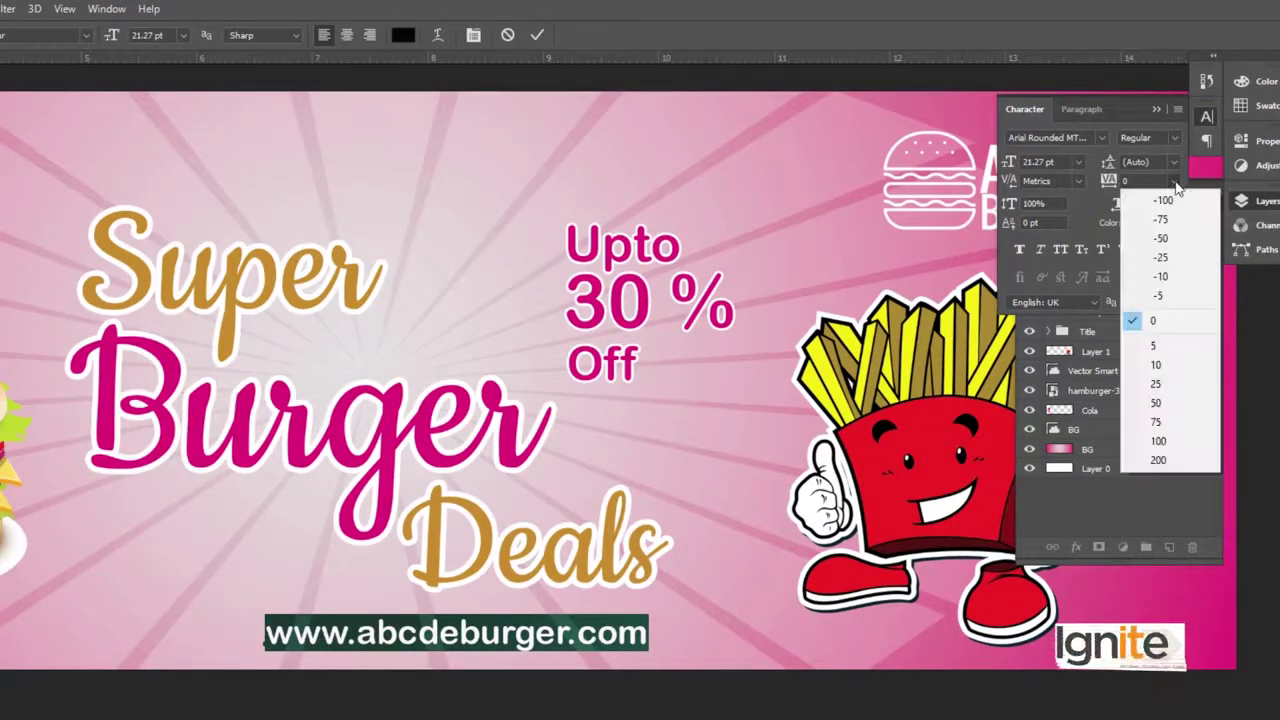
pyautogui.click(1168, 384)
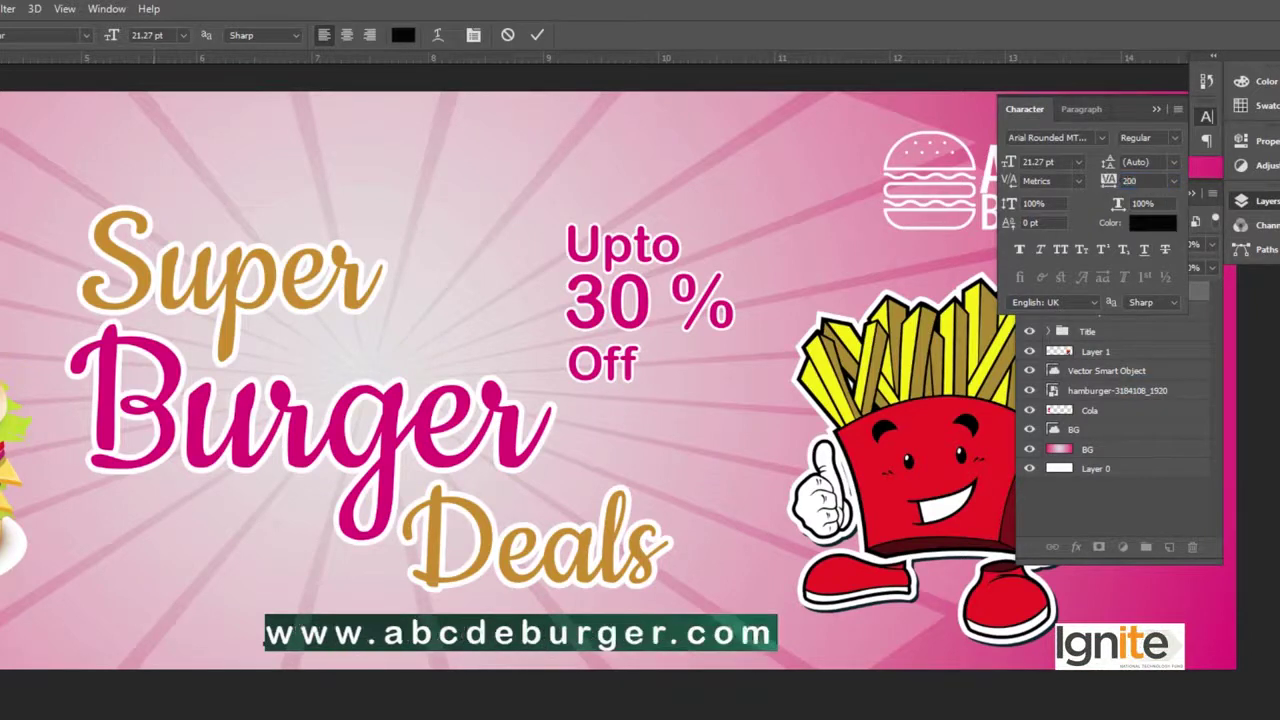
pyautogui.hotkey('ctrl', 'Return')
pyautogui.scroll(-2, 491, 434)
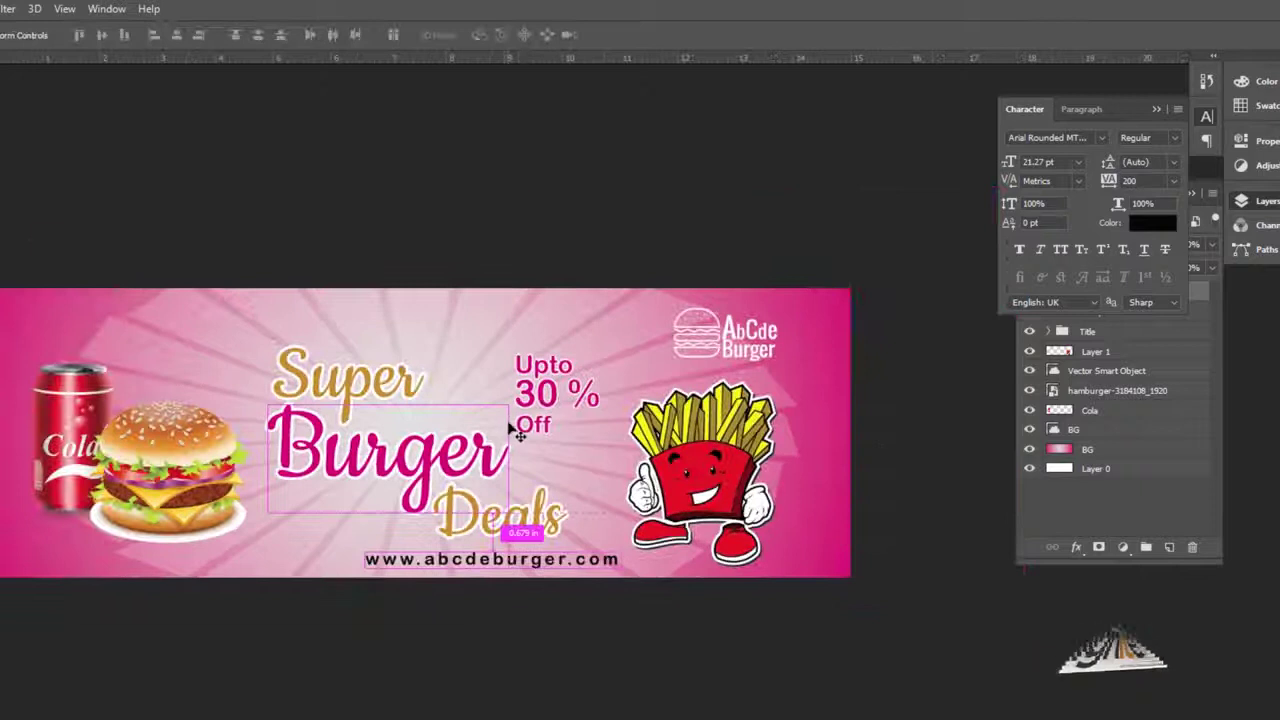
pyautogui.click(618, 287)
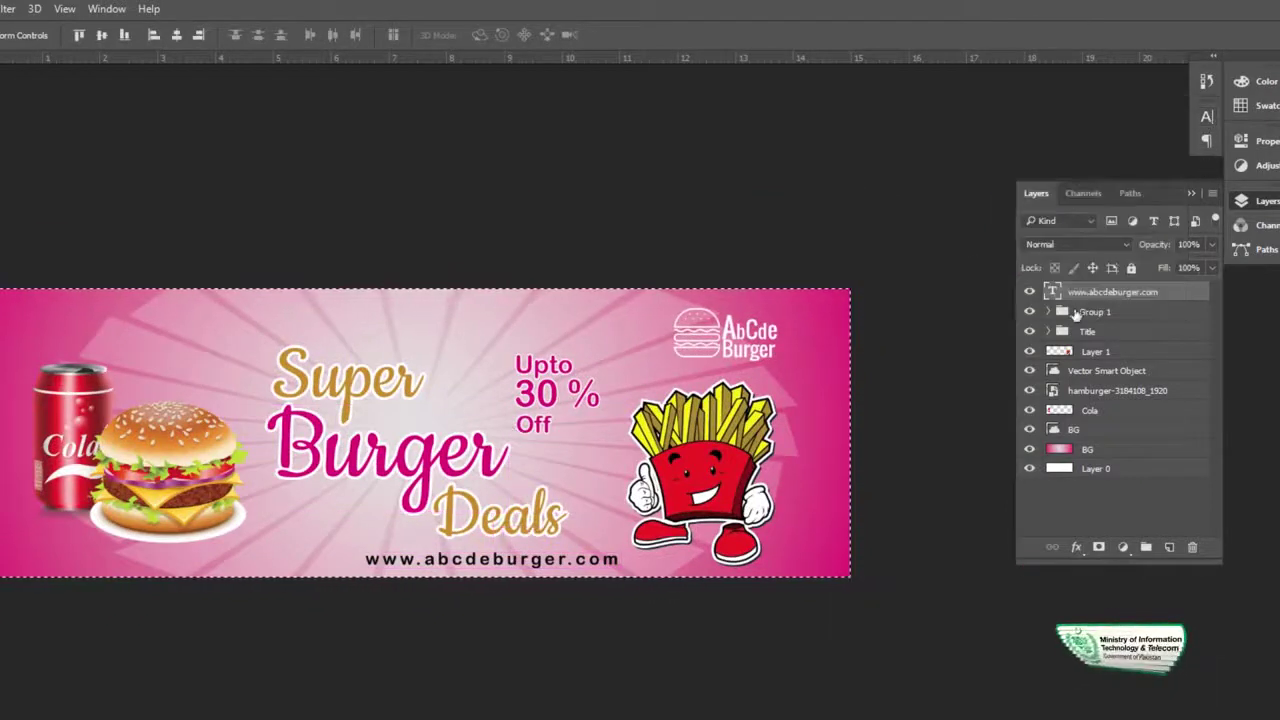
pyautogui.click(101, 35)
pyautogui.click(124, 35)
pyautogui.click(176, 35)
pyautogui.hotkey('ctrl', 'd')
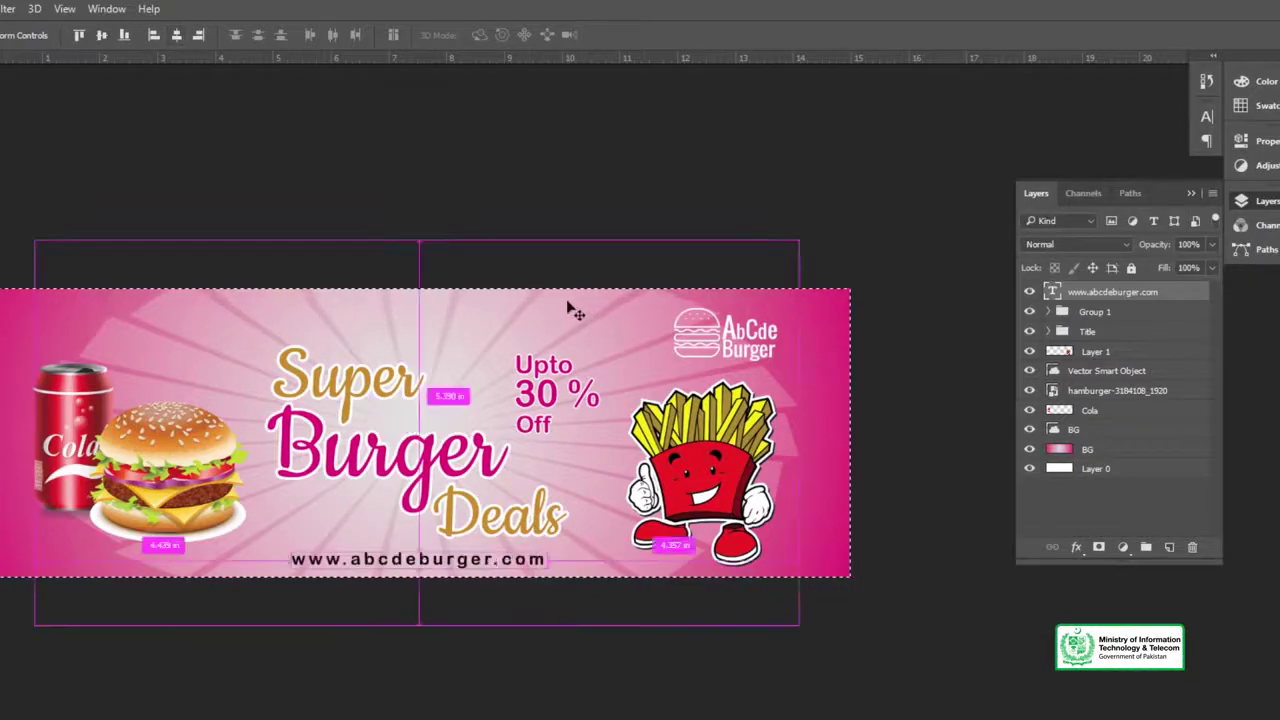